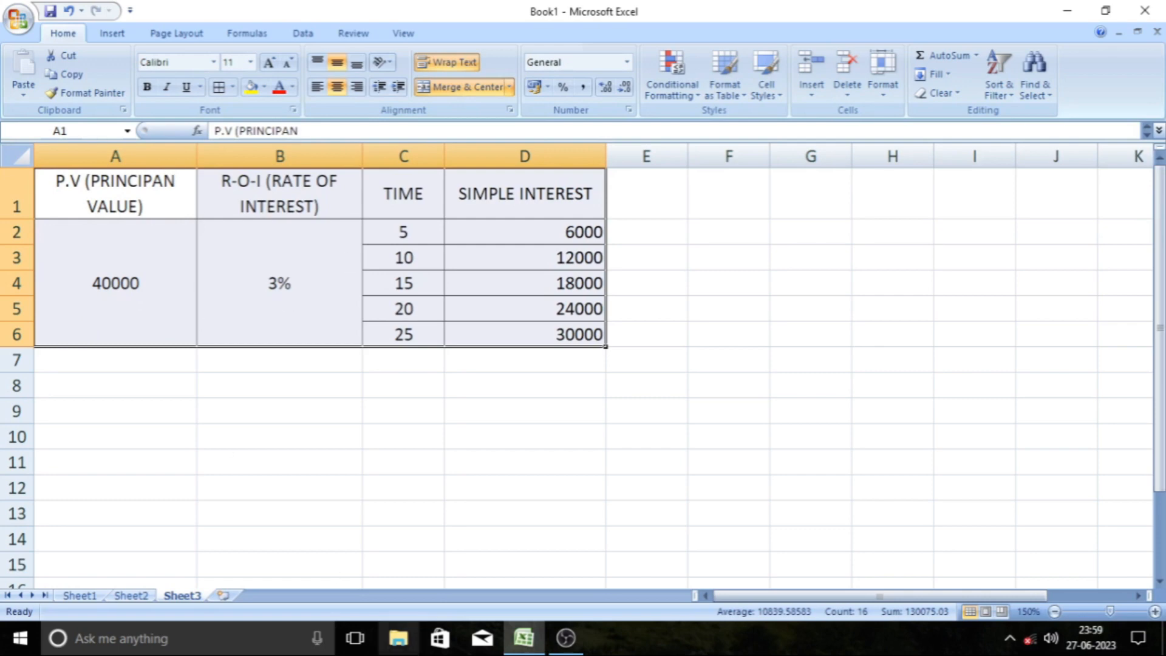
# Step: On Sheet2, widen columns A, B and D to about twice their default width
pyautogui.click(131, 595)
pyautogui.doubleClick(149, 339)
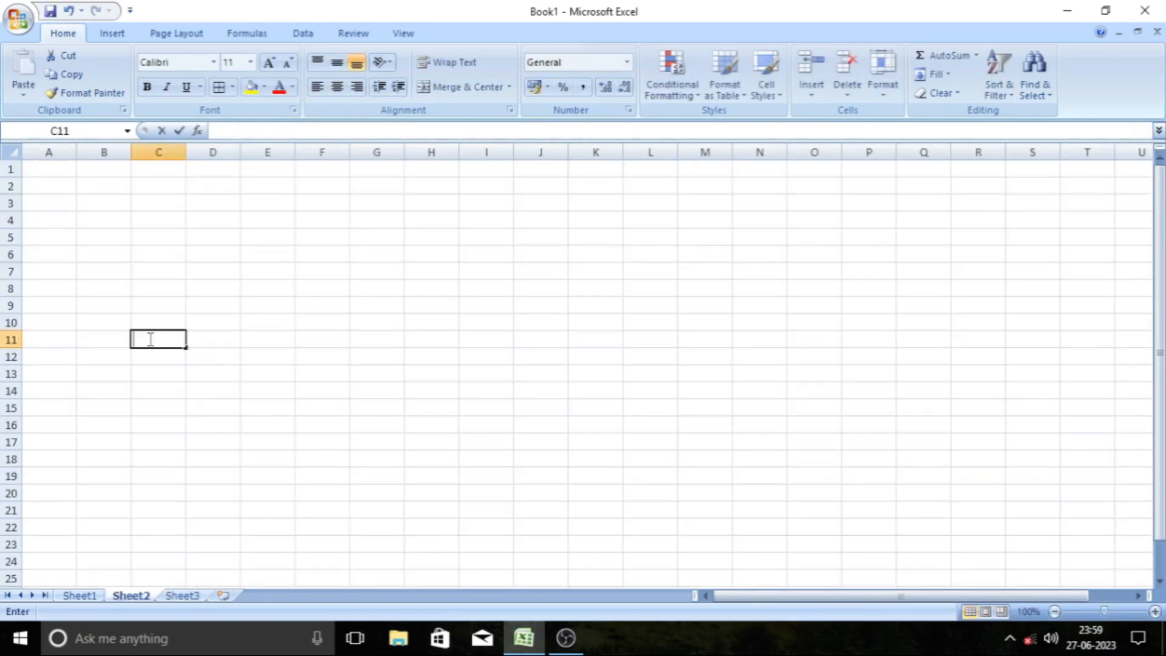
pyautogui.click(56, 186)
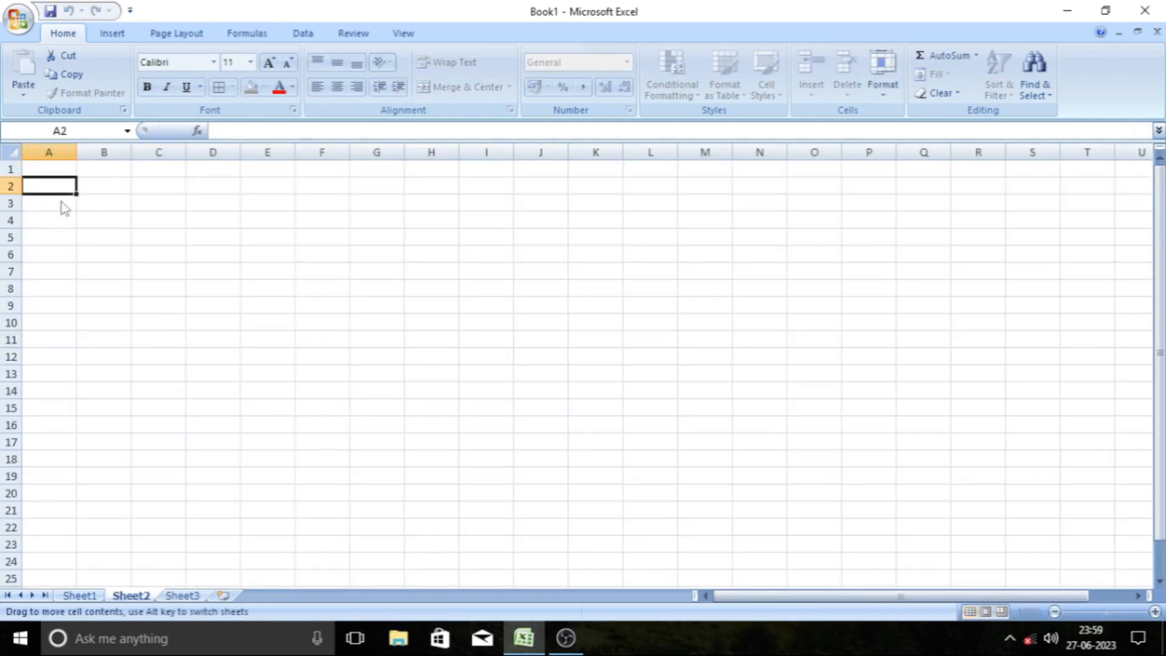
pyautogui.click(62, 203)
pyautogui.click(62, 291)
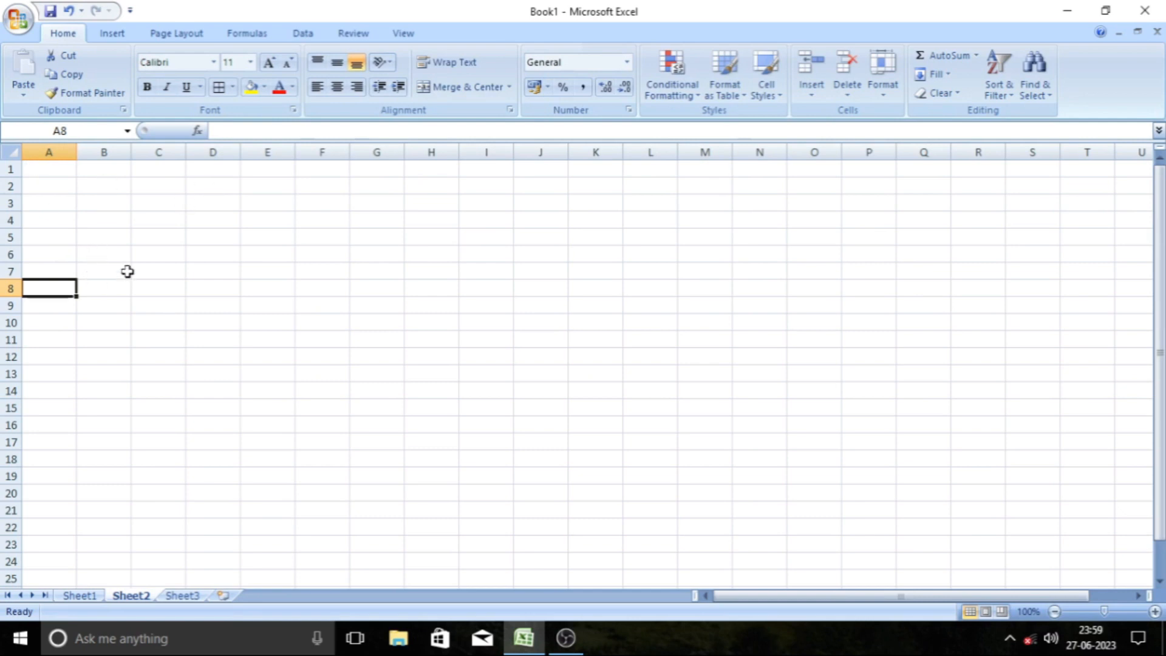
pyautogui.moveTo(75, 156); pyautogui.dragTo(242, 157)
pyautogui.click(193, 220)
pyautogui.moveTo(353, 157); pyautogui.dragTo(408, 161)
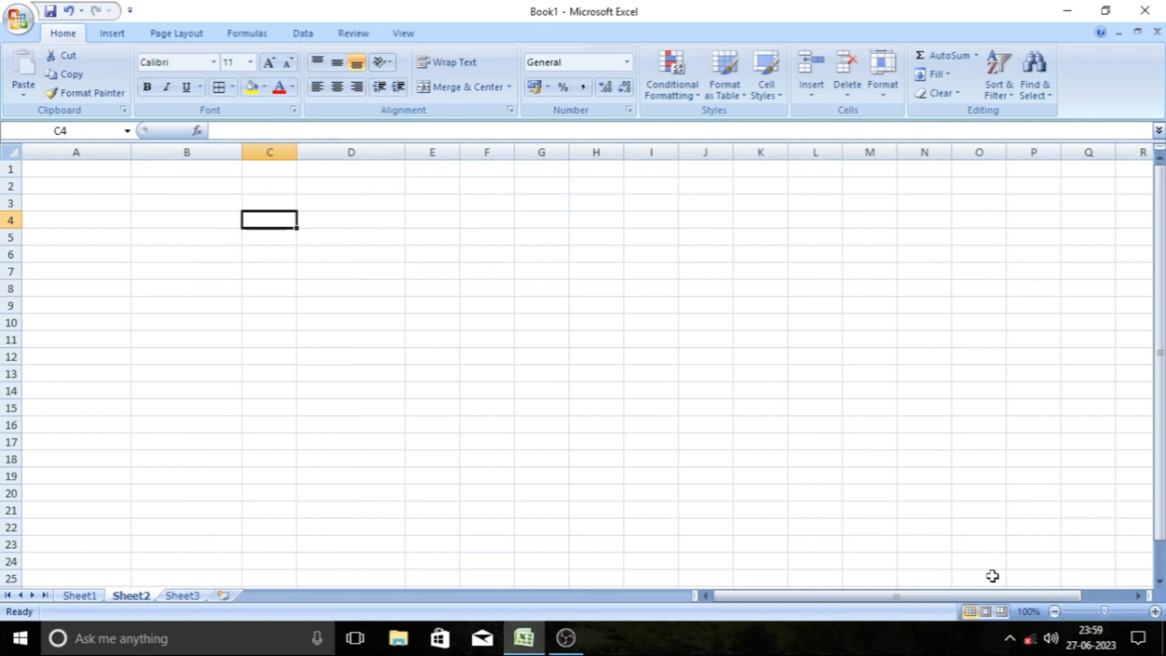
# Step: Enter the heading "P.V (PRINCIPAL VALUE)" in cell A1, with a line break before "VALUE)"
pyautogui.click(1155, 612)
pyautogui.click(1156, 612)
pyautogui.click(1155, 612)
pyautogui.click(1156, 612)
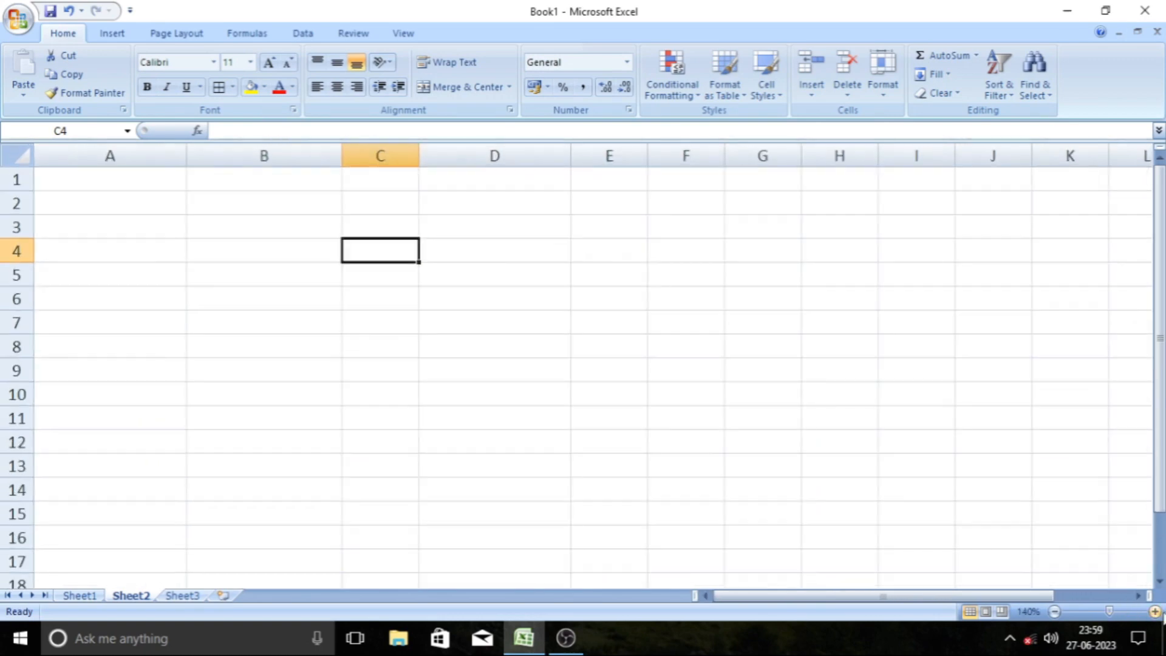
pyautogui.click(1155, 611)
pyautogui.click(333, 392)
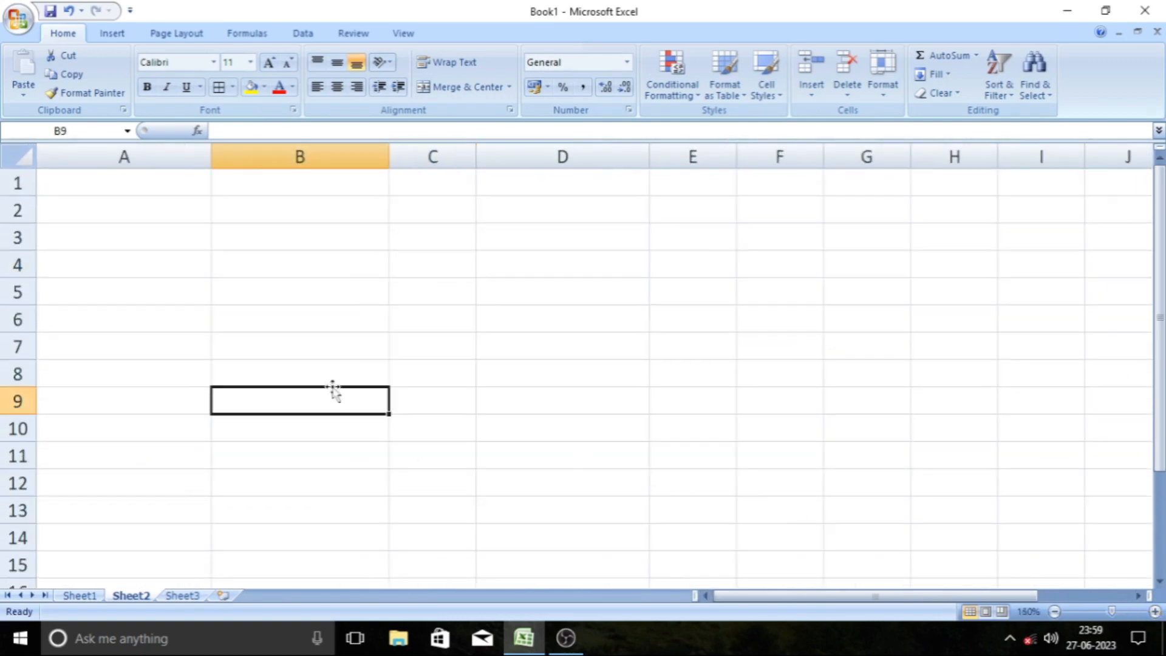
pyautogui.click(1055, 612)
pyautogui.click(1055, 611)
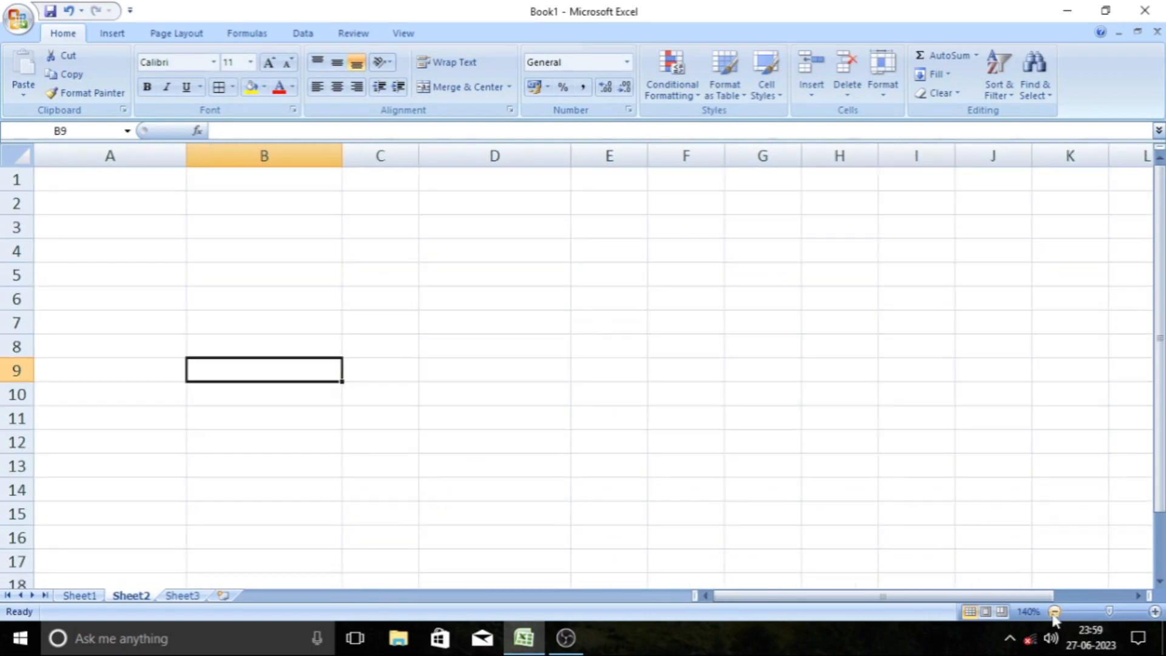
pyautogui.click(91, 189)
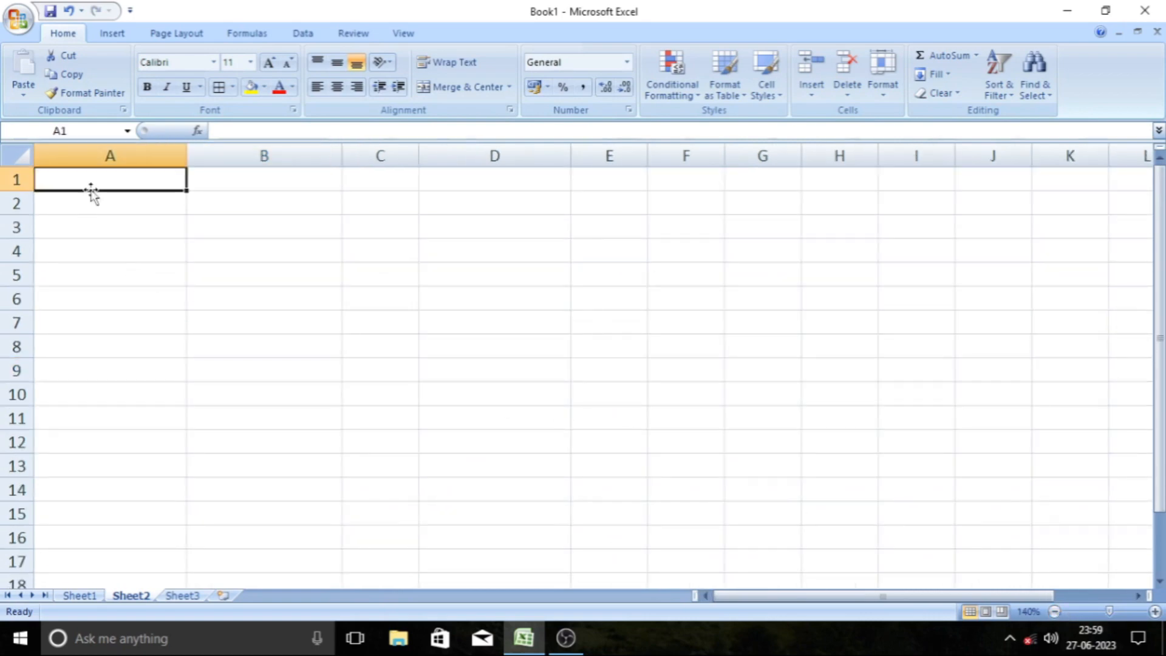
pyautogui.write('P.')
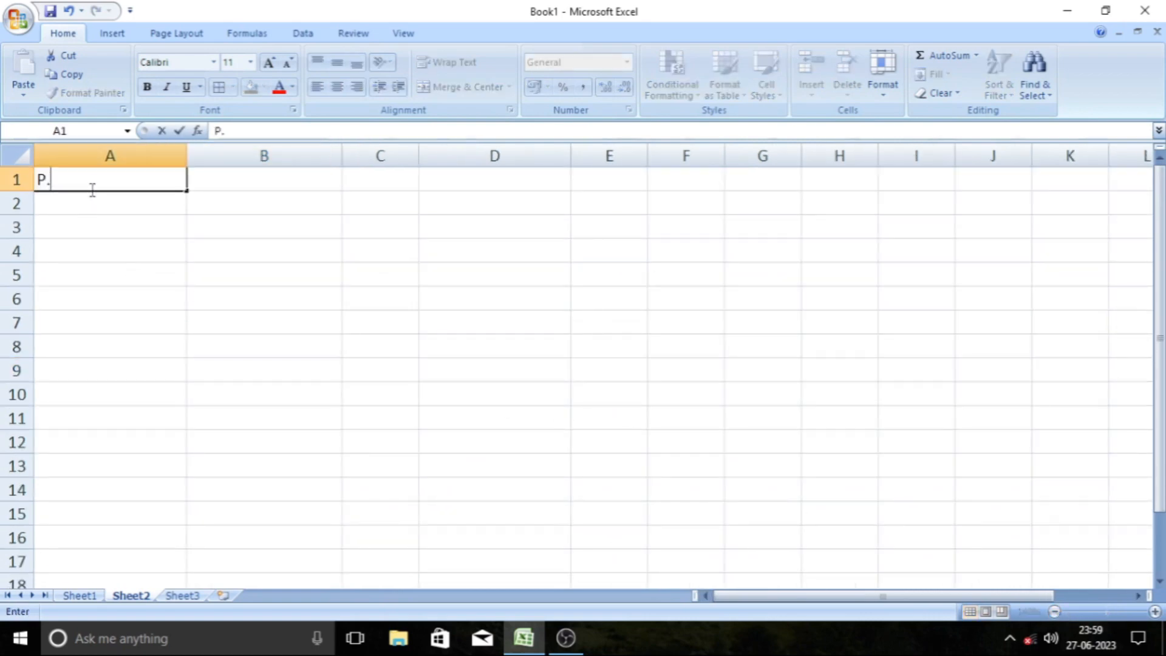
pyautogui.write('V (PRI')
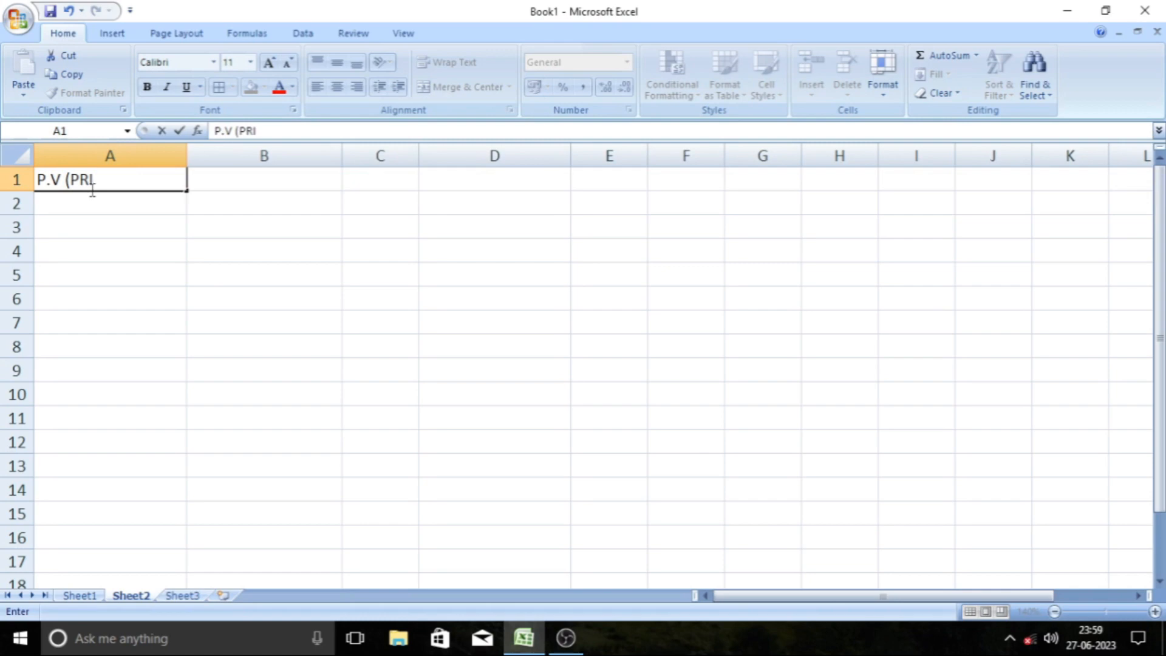
pyautogui.write('NCIPAL')
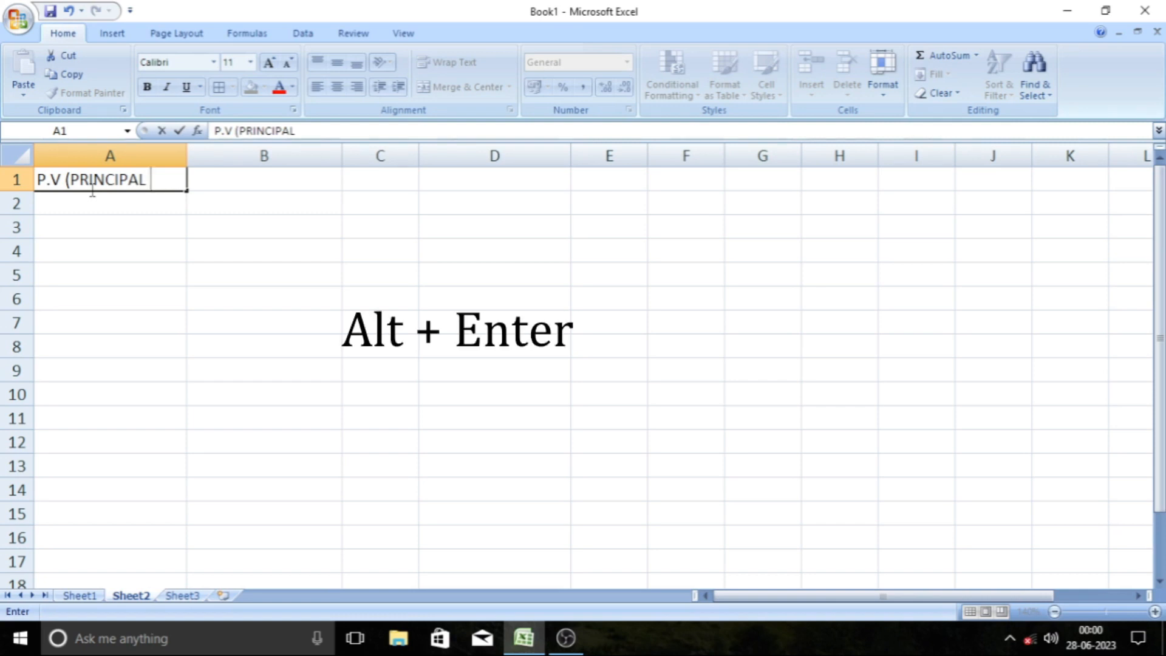
pyautogui.hotkey('alt', 'Return')
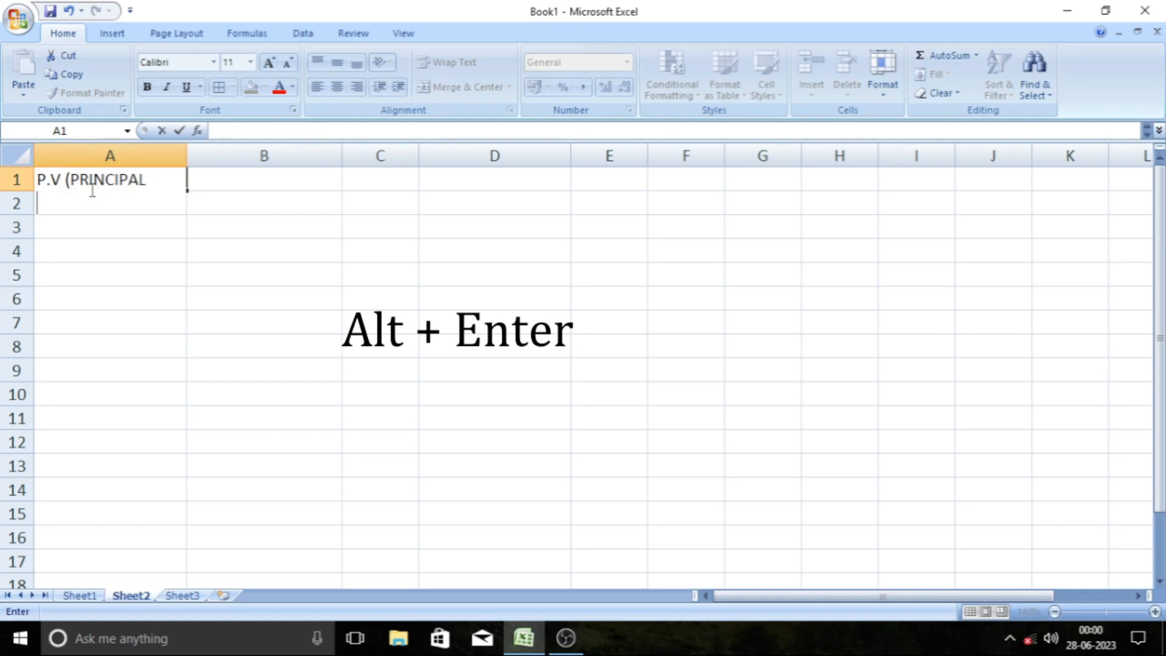
pyautogui.write('VALUE')
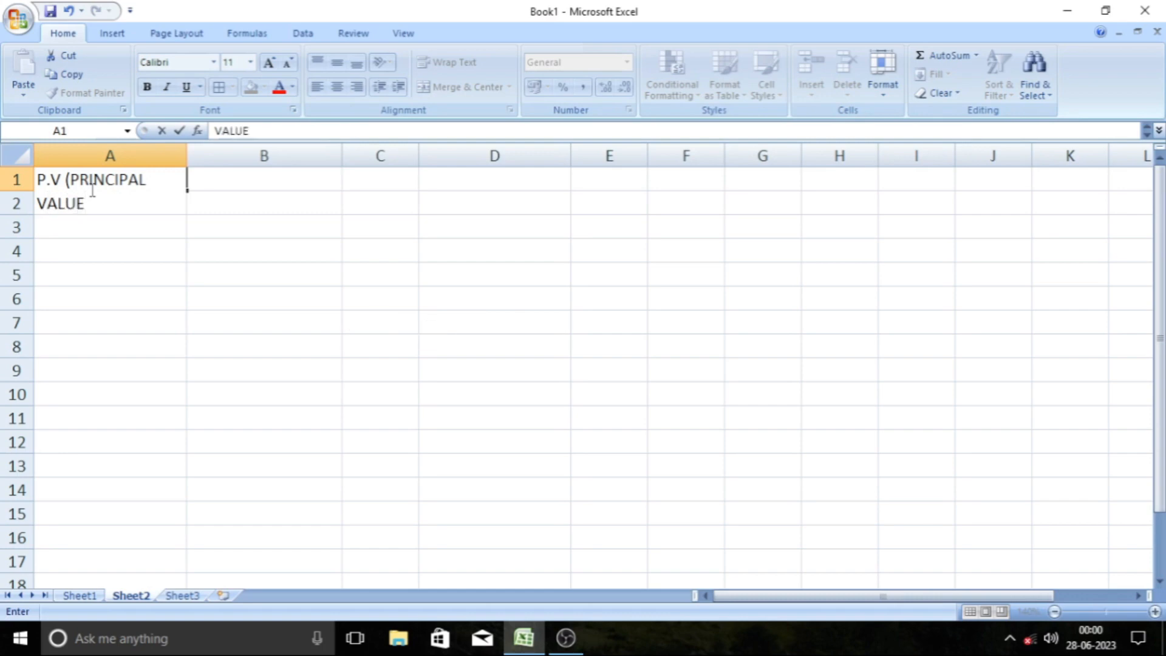
pyautogui.write(')')
pyautogui.press('Tab')
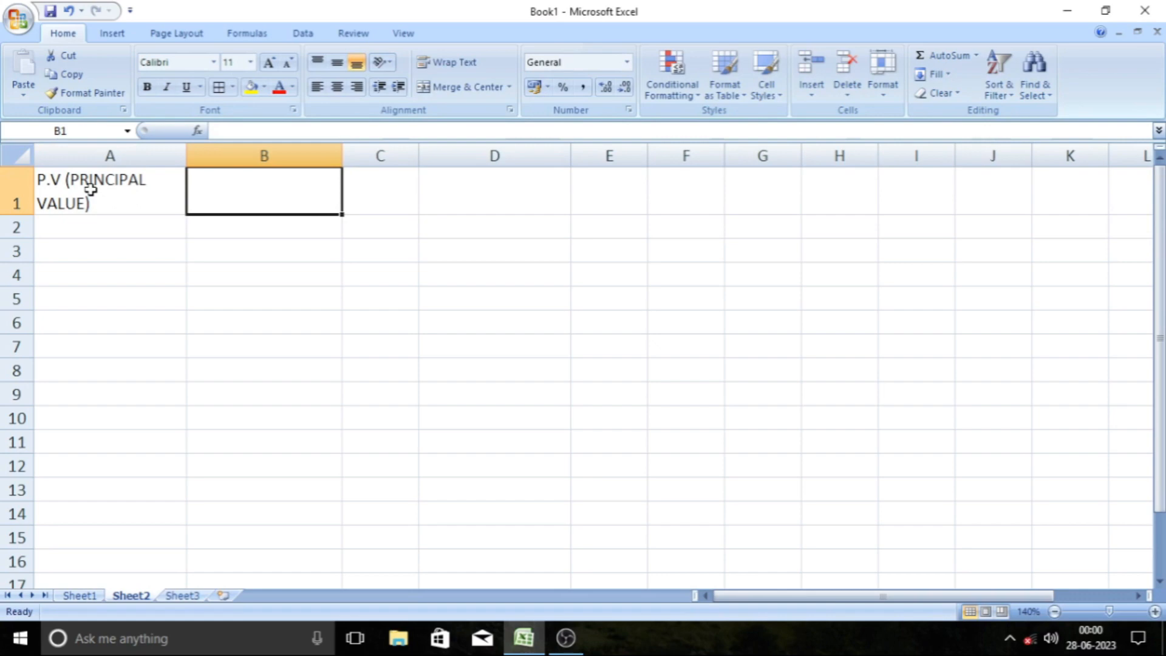
# Step: Enter the heading "R-O-I (RATE OF INTEREST)" in cell B1, with a line break before "INTEREST)"
pyautogui.write('R-O-I')
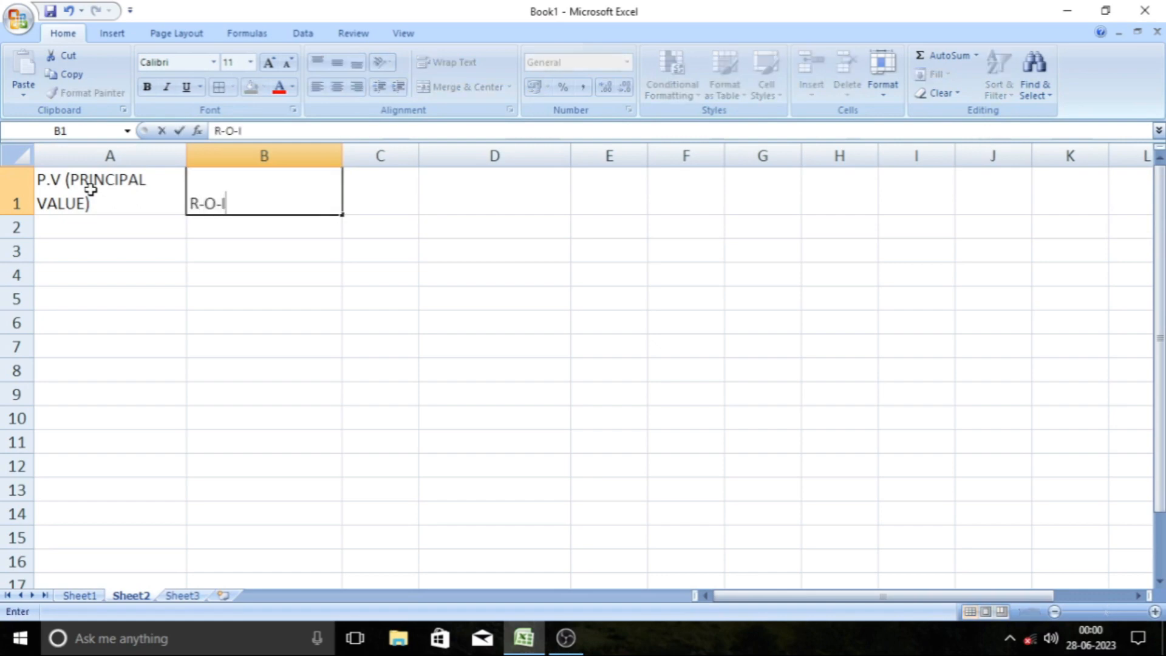
pyautogui.write(' (RA')
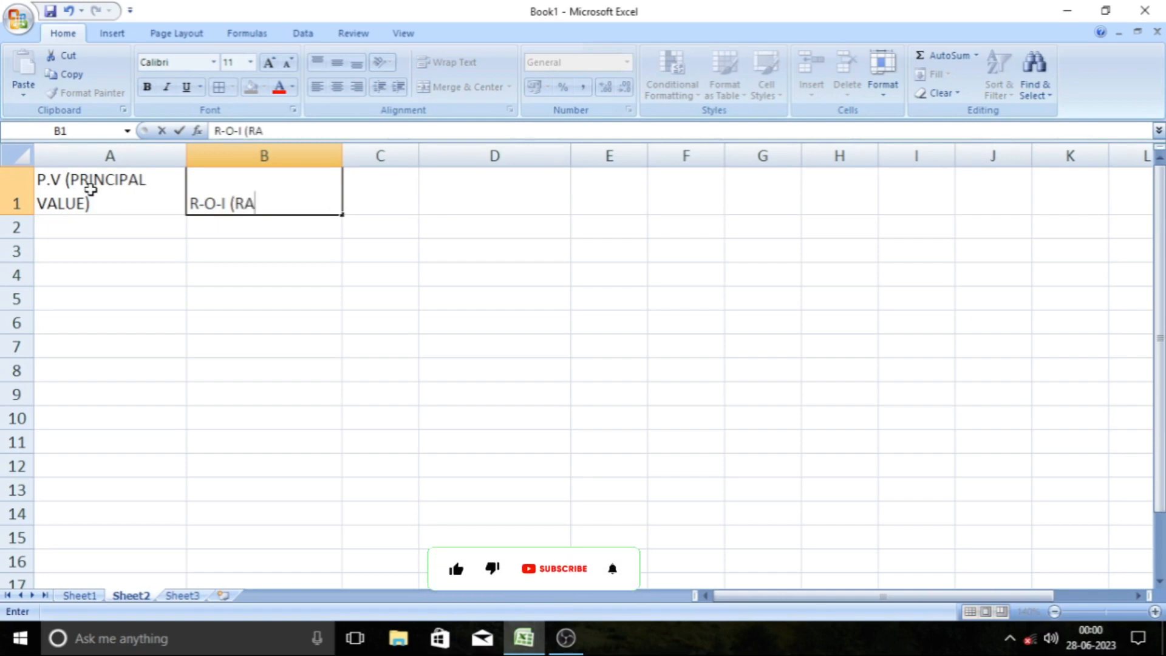
pyautogui.write('TE OF')
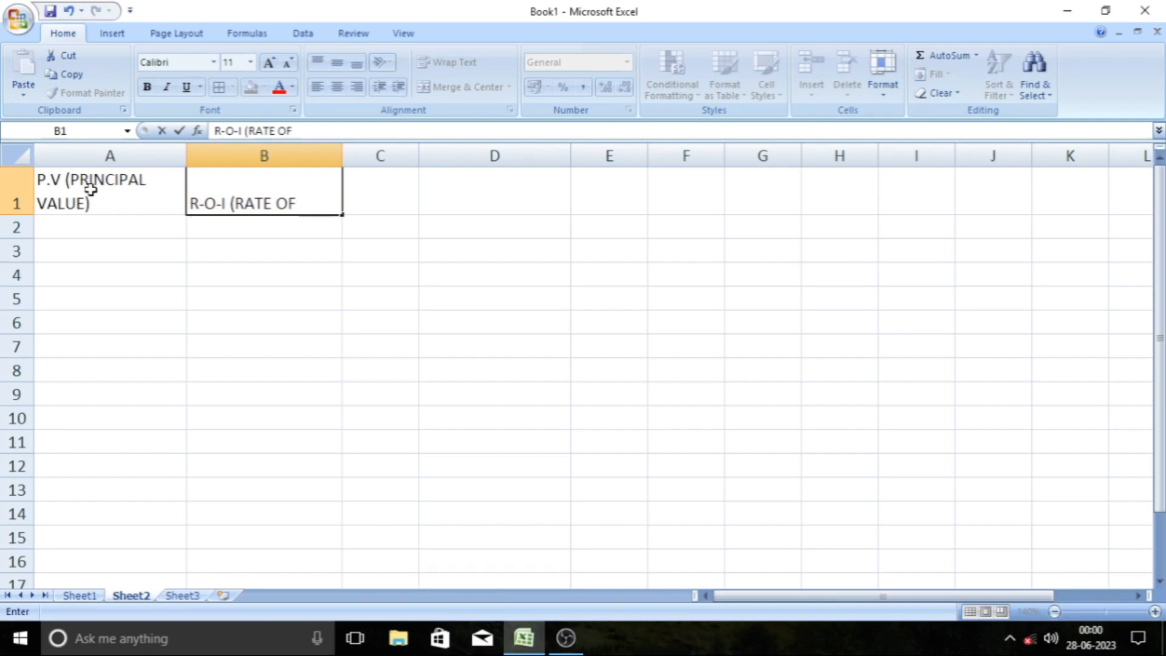
pyautogui.hotkey('alt', 'Return')
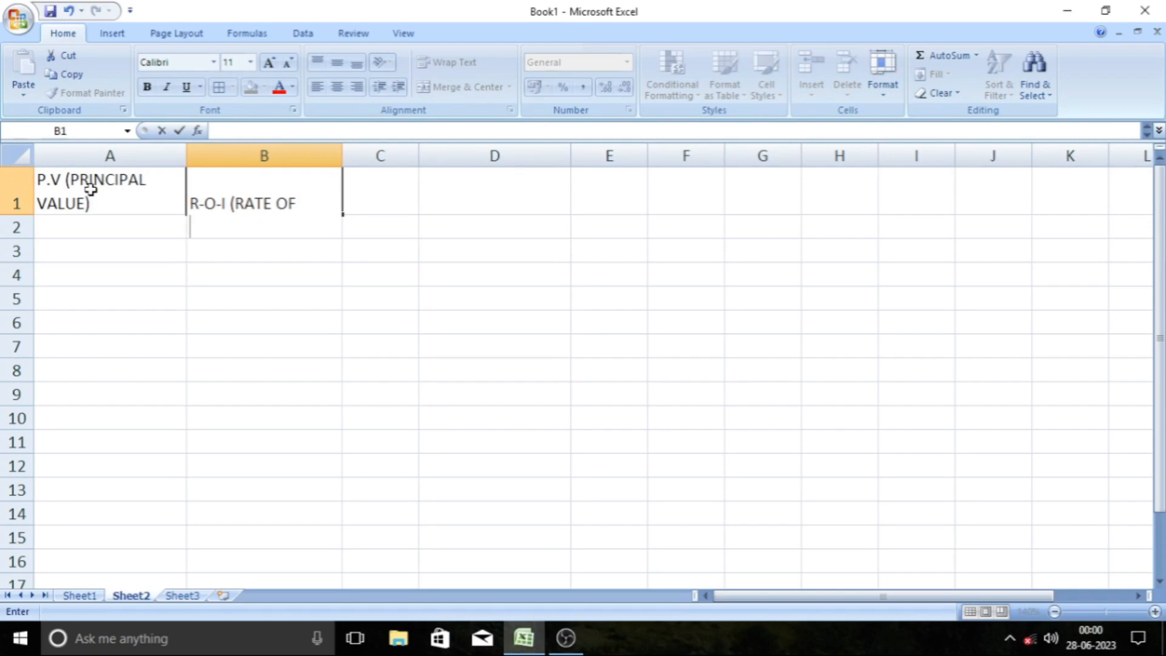
pyautogui.write('INTER')
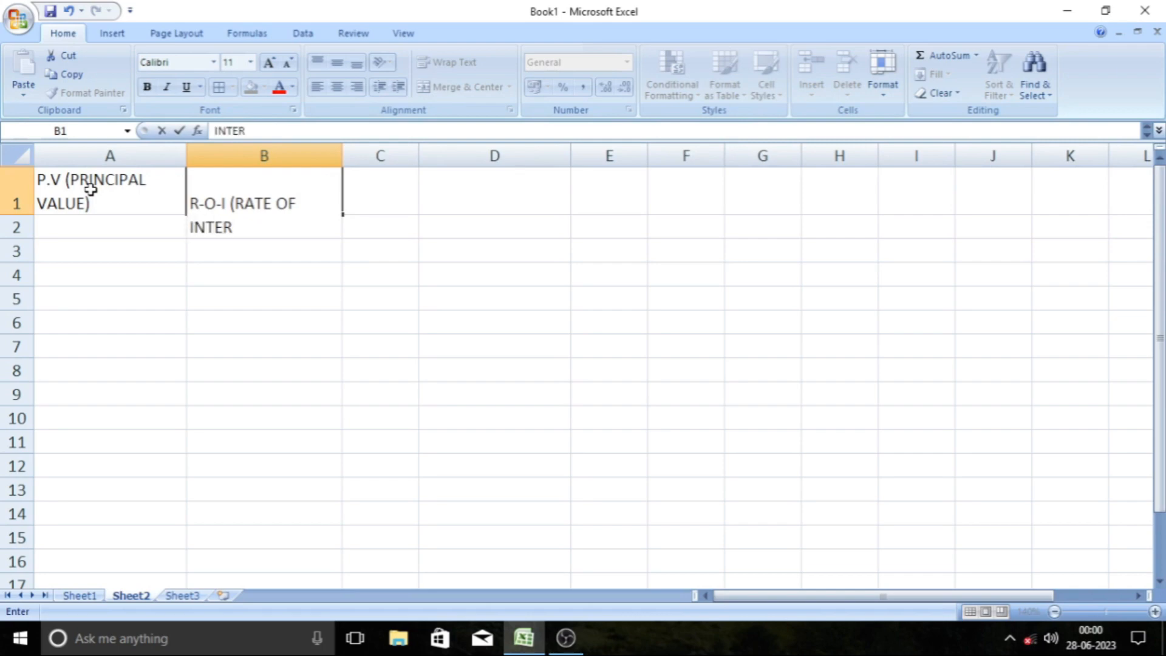
pyautogui.write('EST)')
pyautogui.press('Tab')
# Step: Enter the headings "TIME" in cell C1 and "SIMPLE INTEREST" in cell D1
pyautogui.write('T')
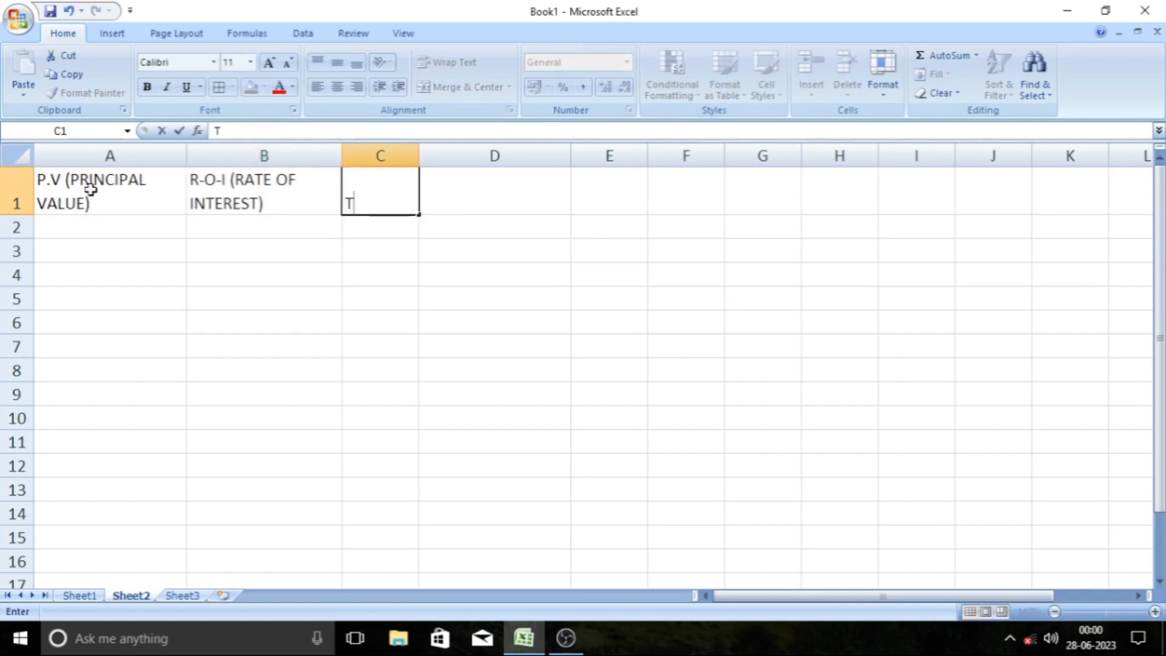
pyautogui.write('IME')
pyautogui.press('Tab')
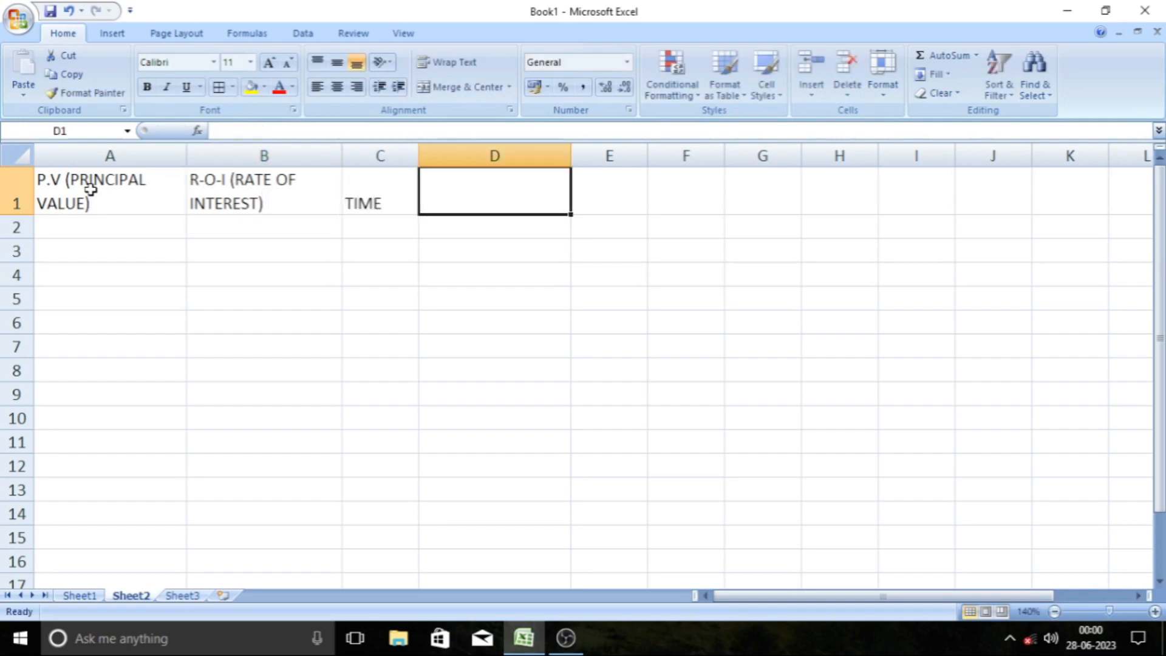
pyautogui.write('SIMP')
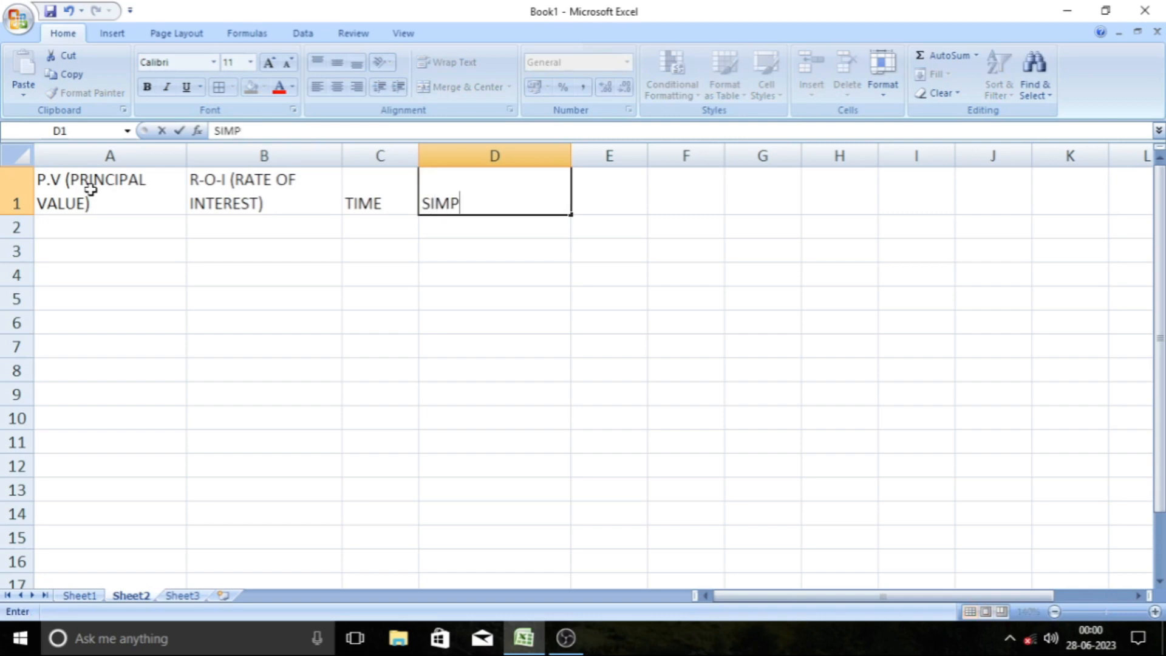
pyautogui.write('LE INTERS')
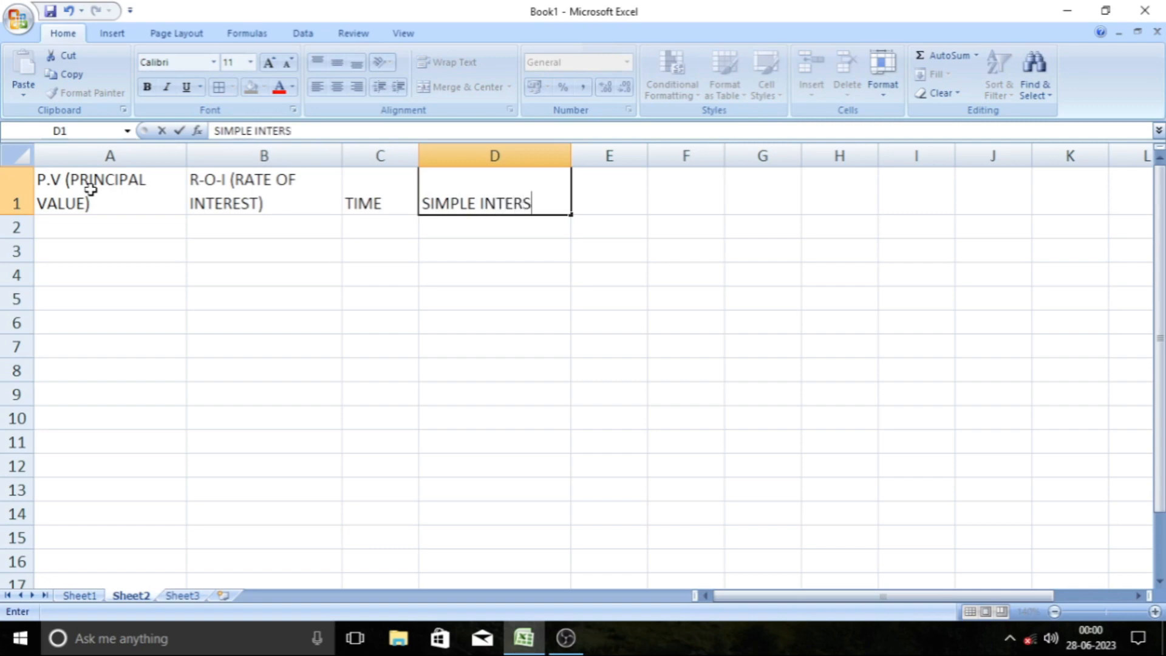
pyautogui.press('BackSpace')
pyautogui.write('EST')
pyautogui.press('Return')
pyautogui.click(407, 312)
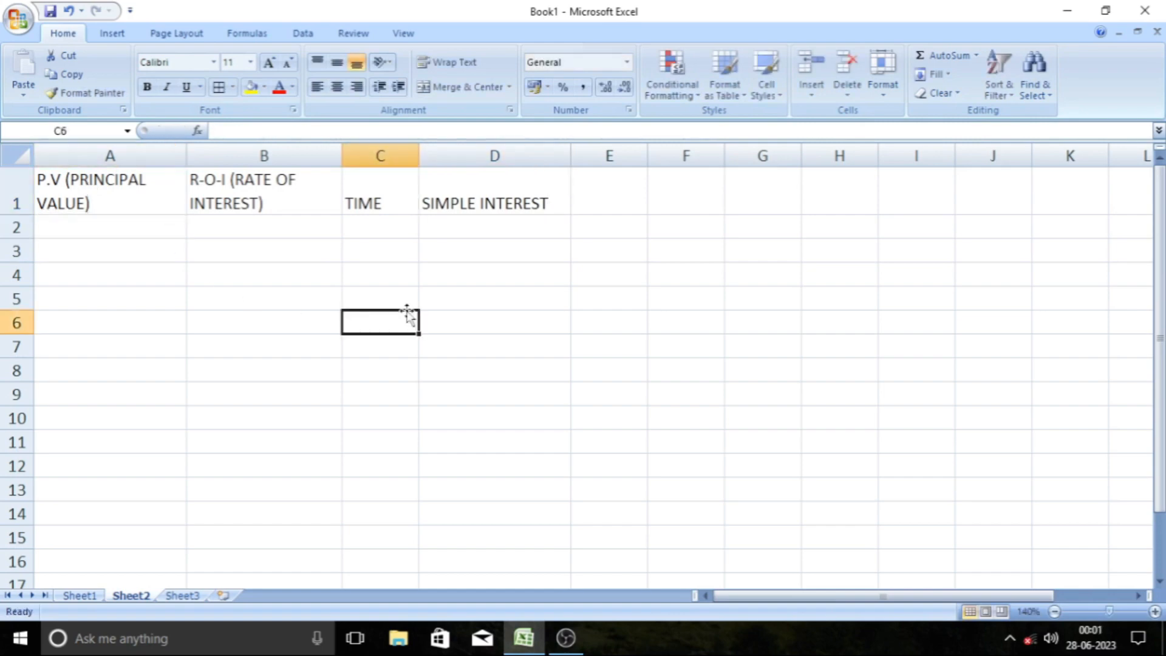
# Step: Fill the TIME column in C2:C6 with the values 5, 10, 15, 20 and 25
pyautogui.click(365, 230)
pyautogui.write('5')
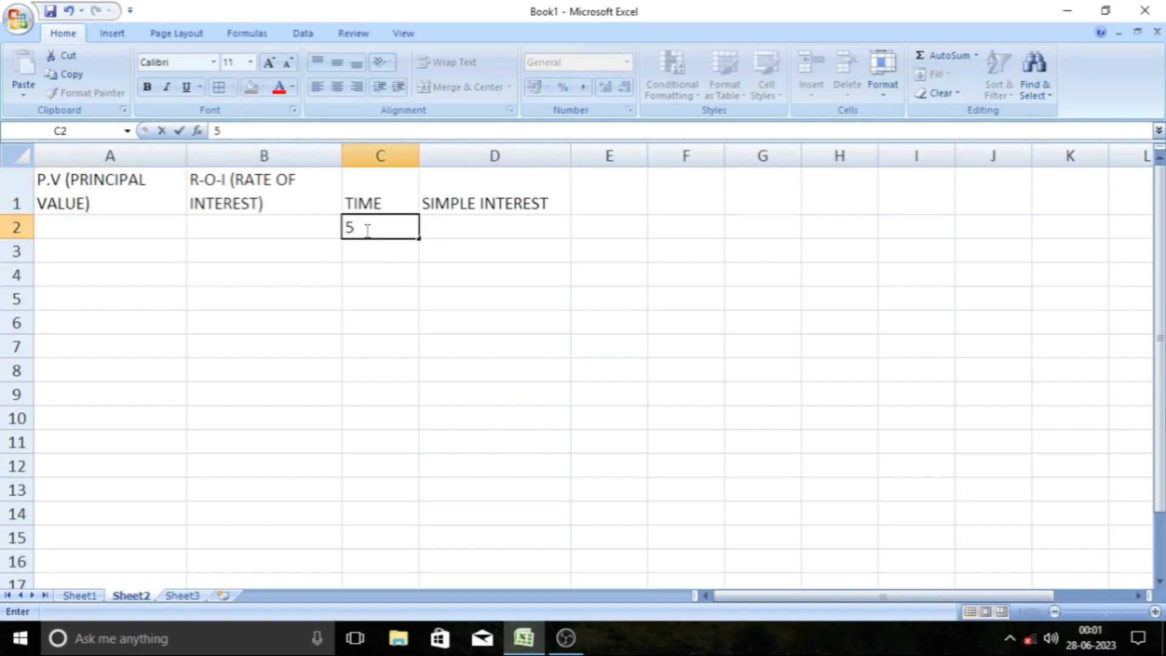
pyautogui.press('Return')
pyautogui.write('10')
pyautogui.press('Return')
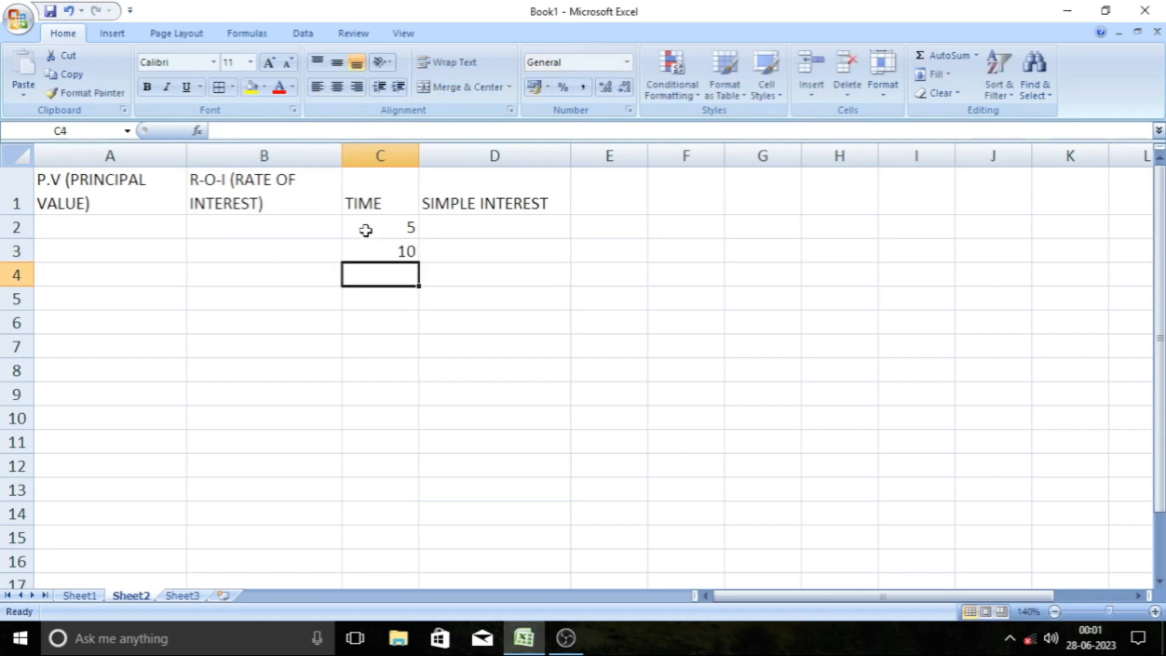
pyautogui.write('15')
pyautogui.press('Return')
pyautogui.write('20')
pyautogui.press('Return')
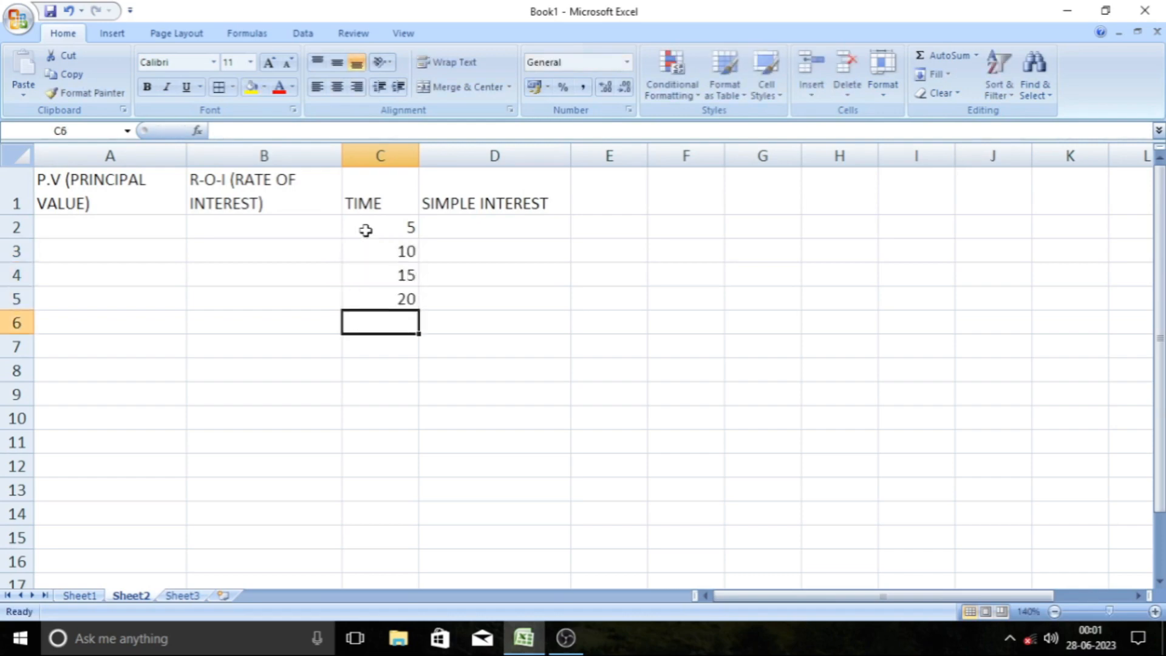
pyautogui.write('25')
pyautogui.press('Return')
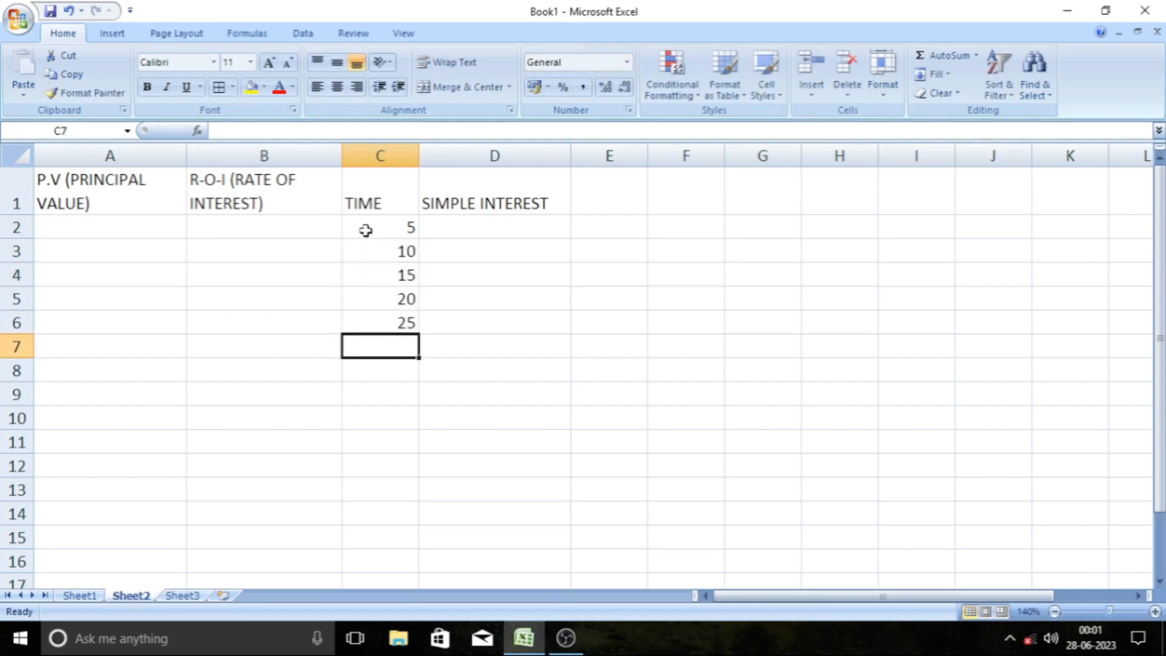
pyautogui.click(398, 387)
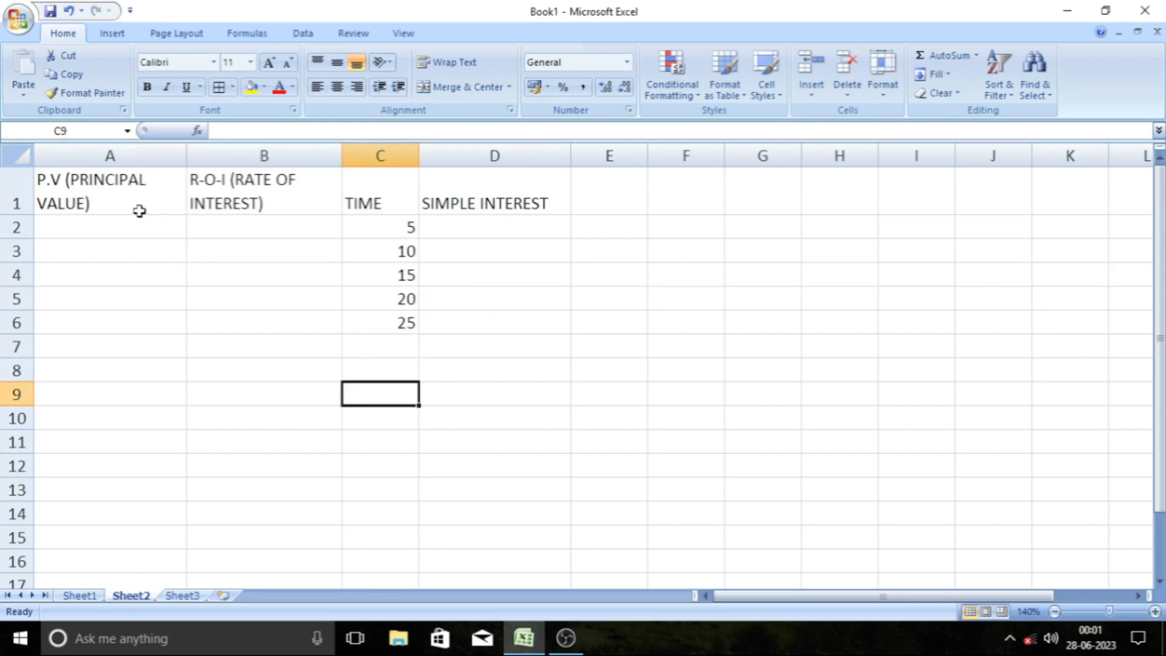
# Step: Apply All Borders to the table range A1:D6
pyautogui.click(240, 348)
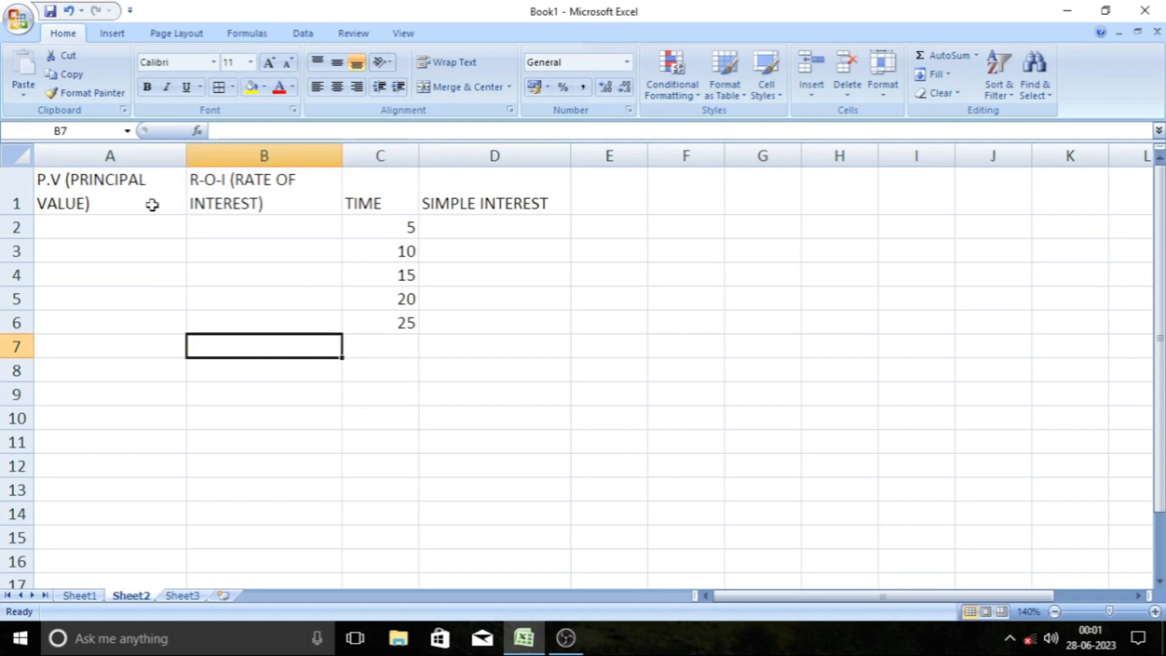
pyautogui.moveTo(60, 185); pyautogui.dragTo(488, 322)
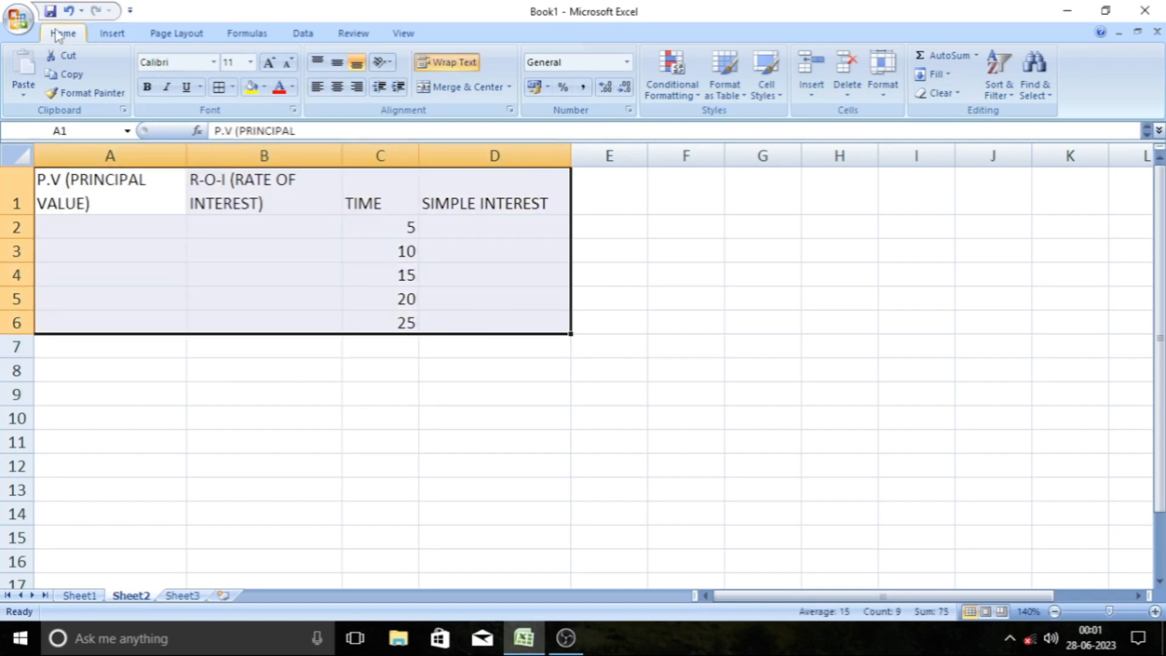
pyautogui.click(233, 88)
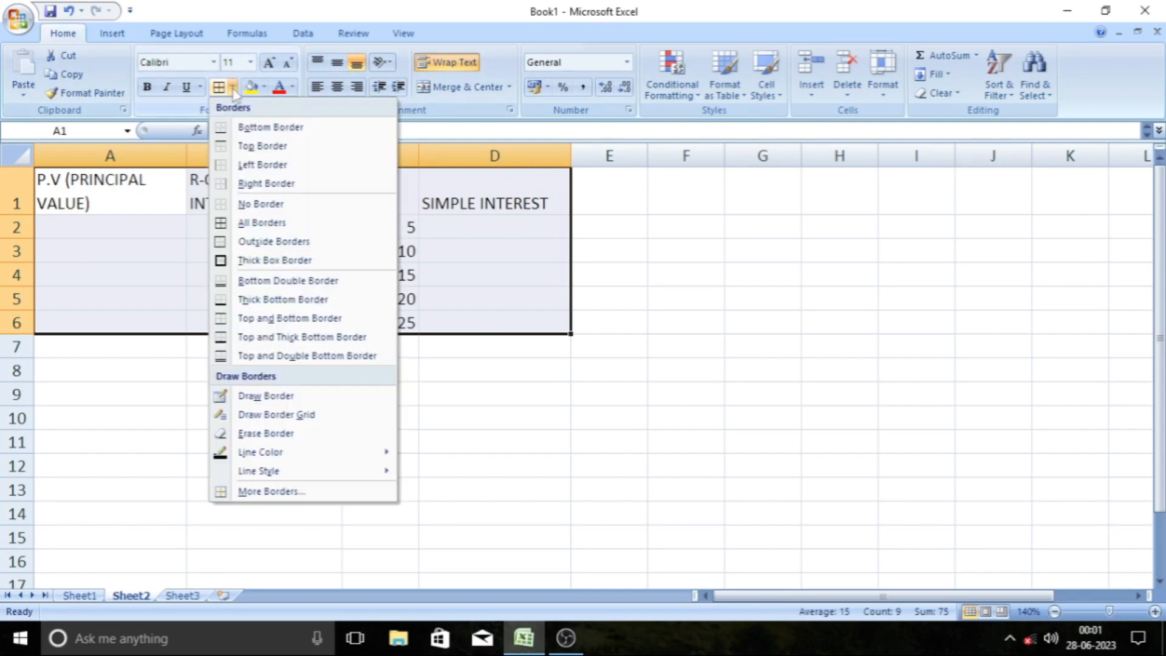
pyautogui.click(249, 223)
pyautogui.click(317, 398)
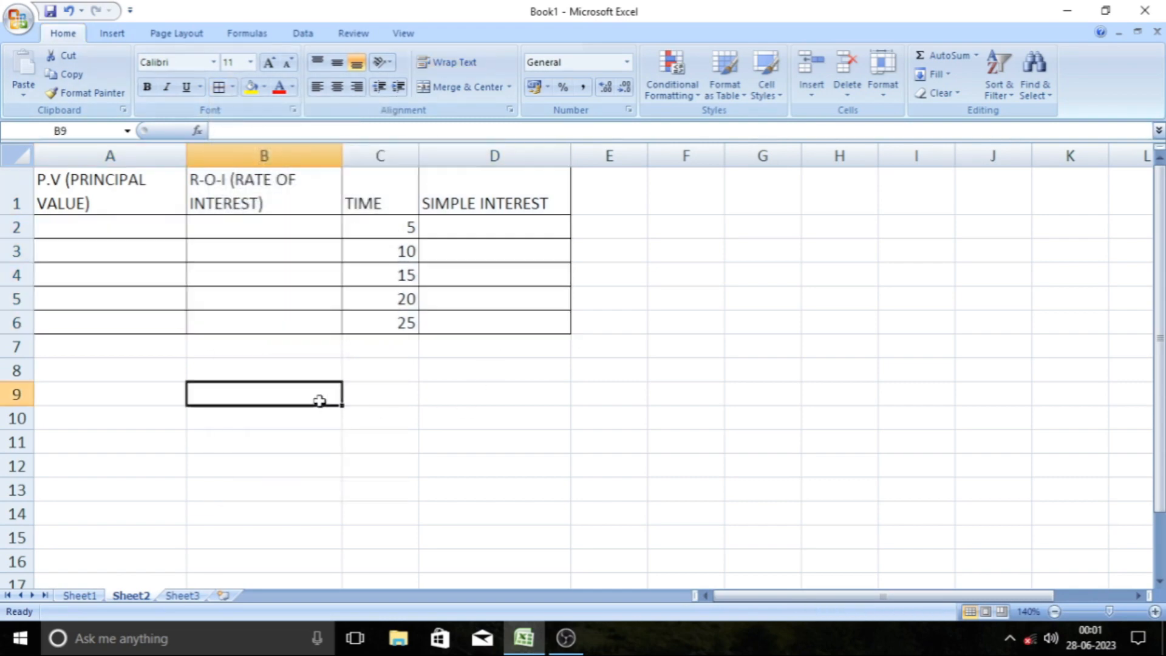
# Step: Center the four headings in A1:D1 horizontally in their cells
pyautogui.click(80, 187)
pyautogui.moveTo(159, 196); pyautogui.dragTo(471, 199)
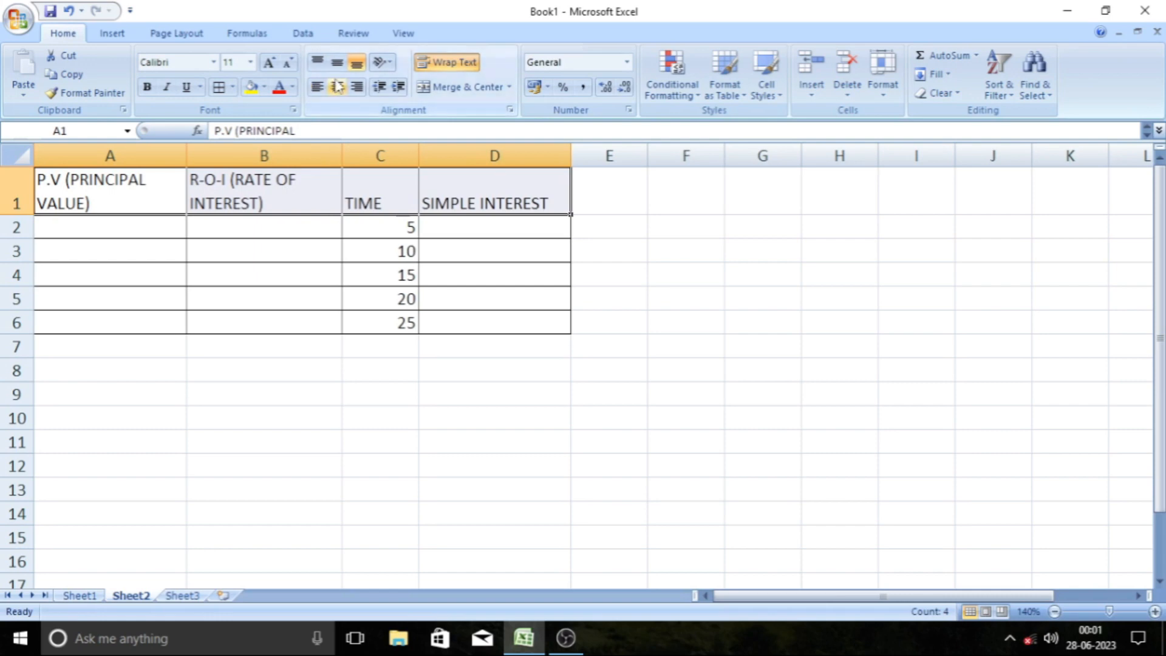
pyautogui.click(276, 284)
pyautogui.moveTo(120, 195); pyautogui.dragTo(483, 190)
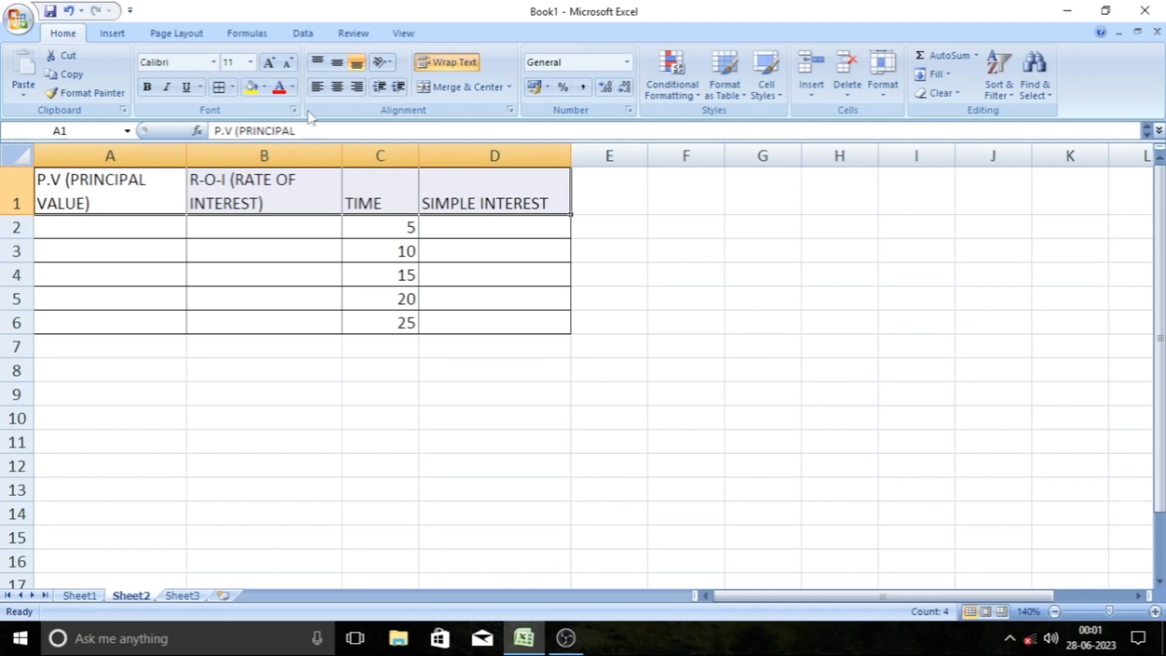
pyautogui.click(337, 88)
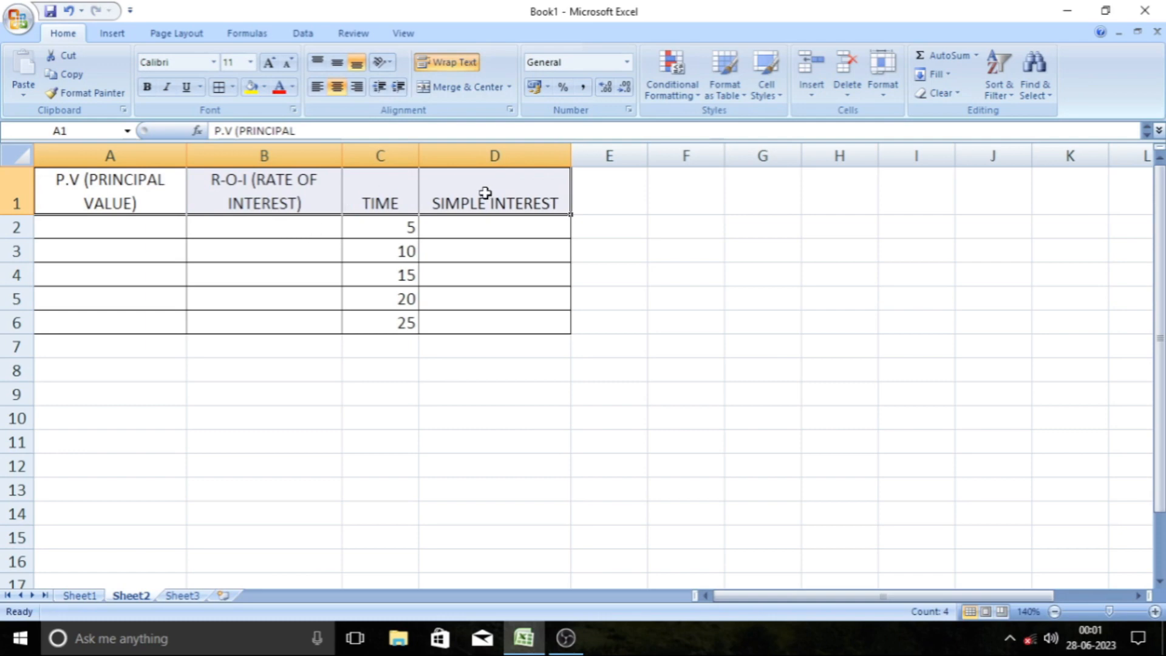
pyautogui.click(393, 411)
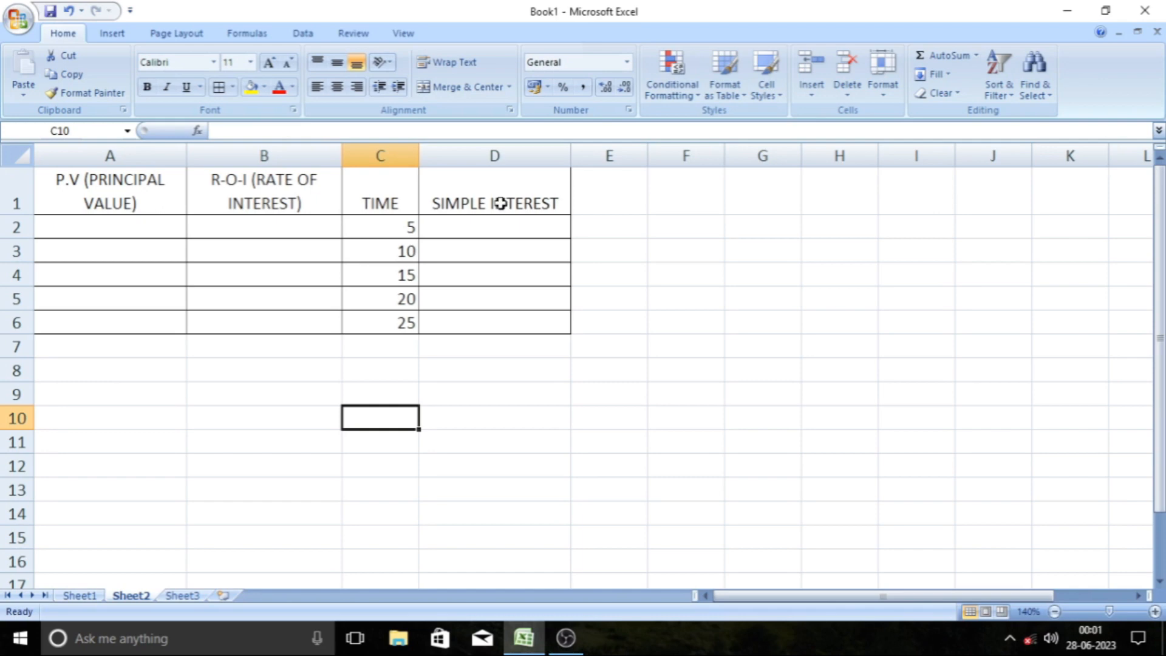
# Step: Middle-align the TIME and SIMPLE INTEREST headings in C1:D1 vertically
pyautogui.moveTo(395, 188); pyautogui.dragTo(475, 198)
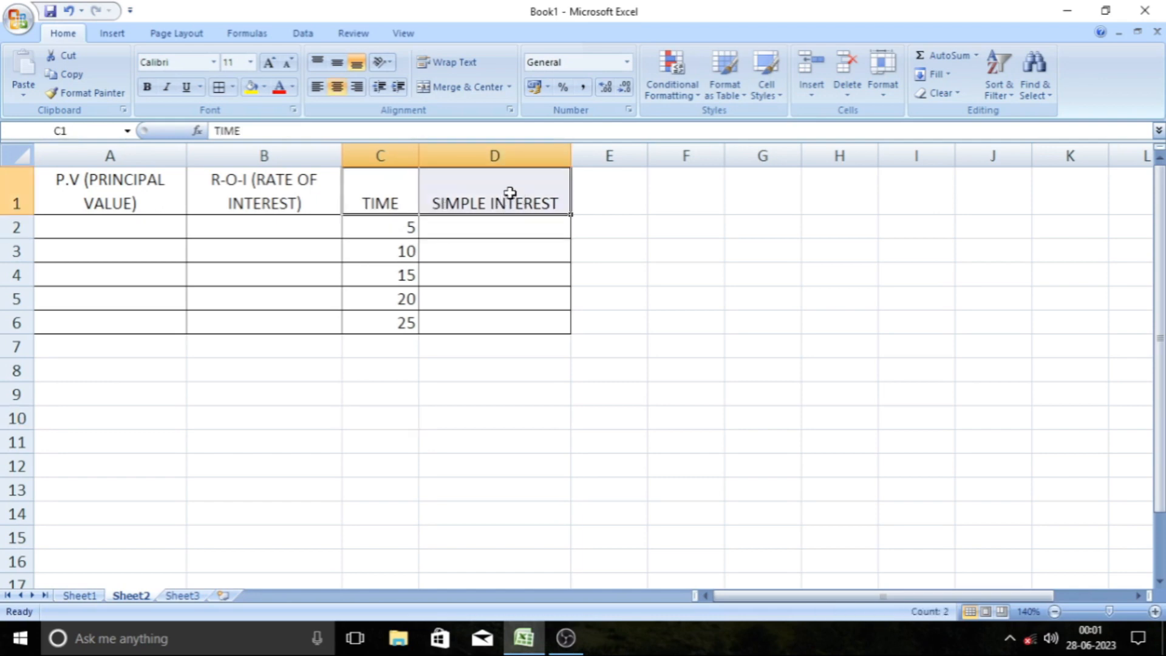
pyautogui.click(338, 63)
pyautogui.click(494, 251)
# Step: Center the TIME values in C2:C6 horizontally
pyautogui.moveTo(412, 230); pyautogui.dragTo(393, 325)
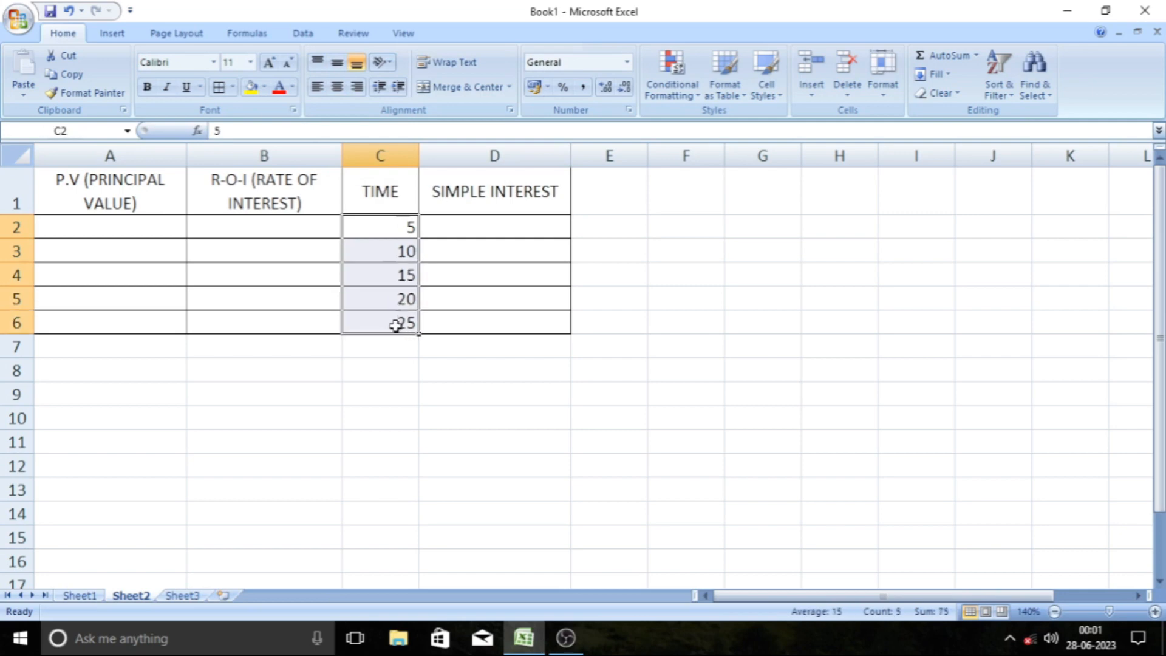
pyautogui.click(337, 87)
pyautogui.click(498, 350)
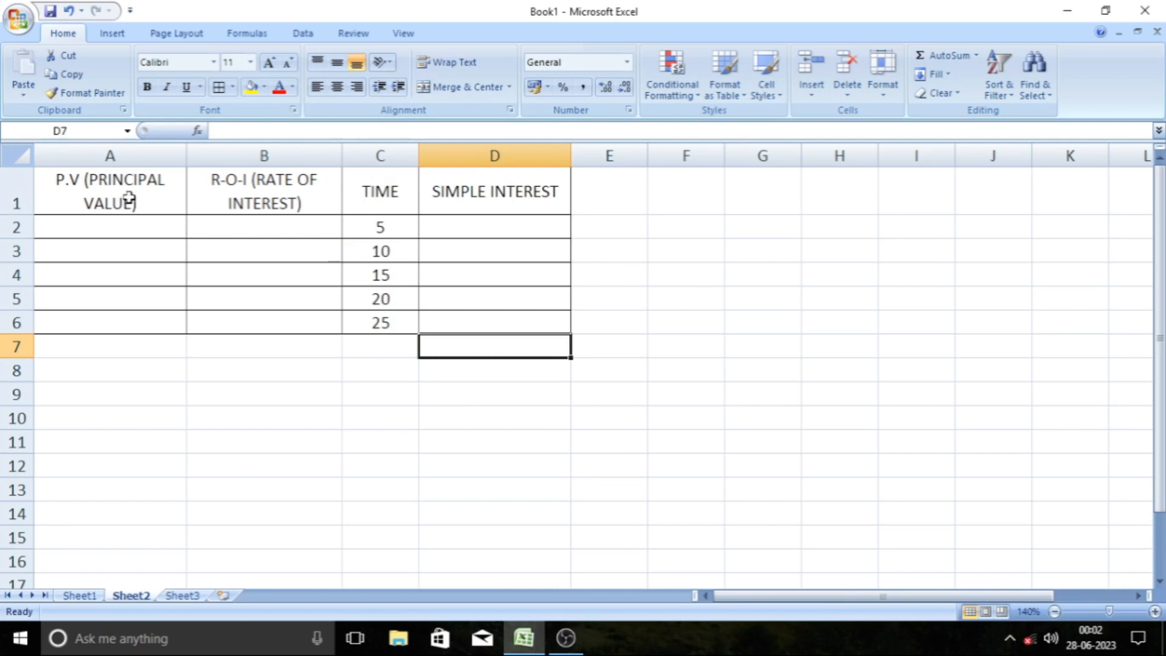
pyautogui.moveTo(119, 229); pyautogui.dragTo(104, 326)
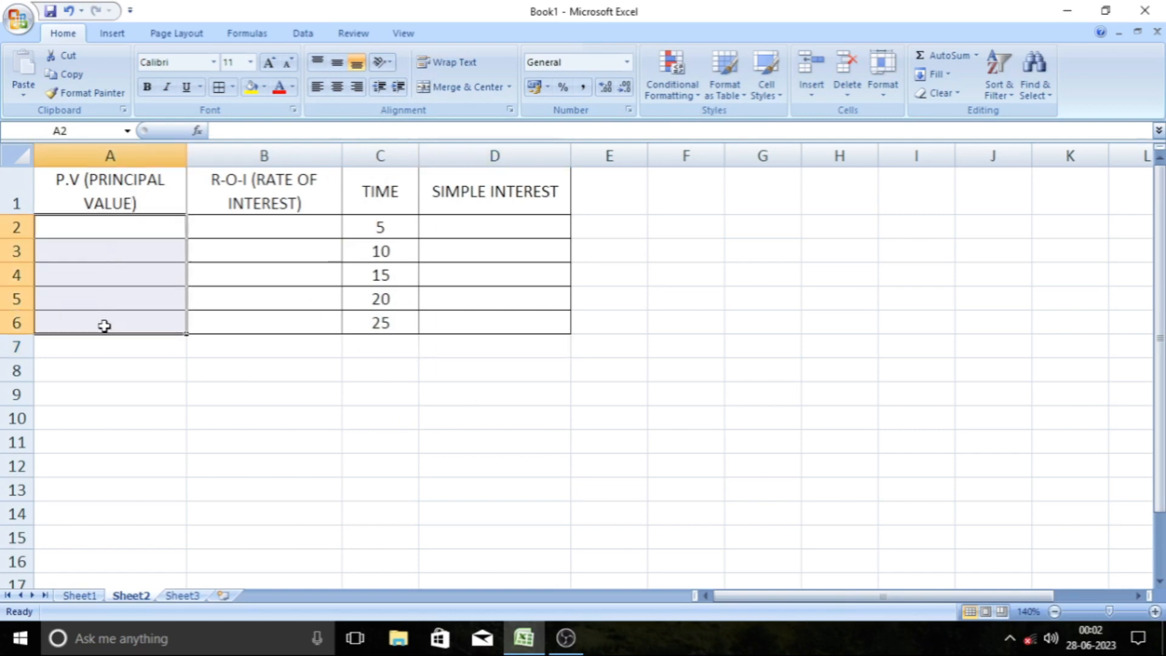
pyautogui.click(160, 431)
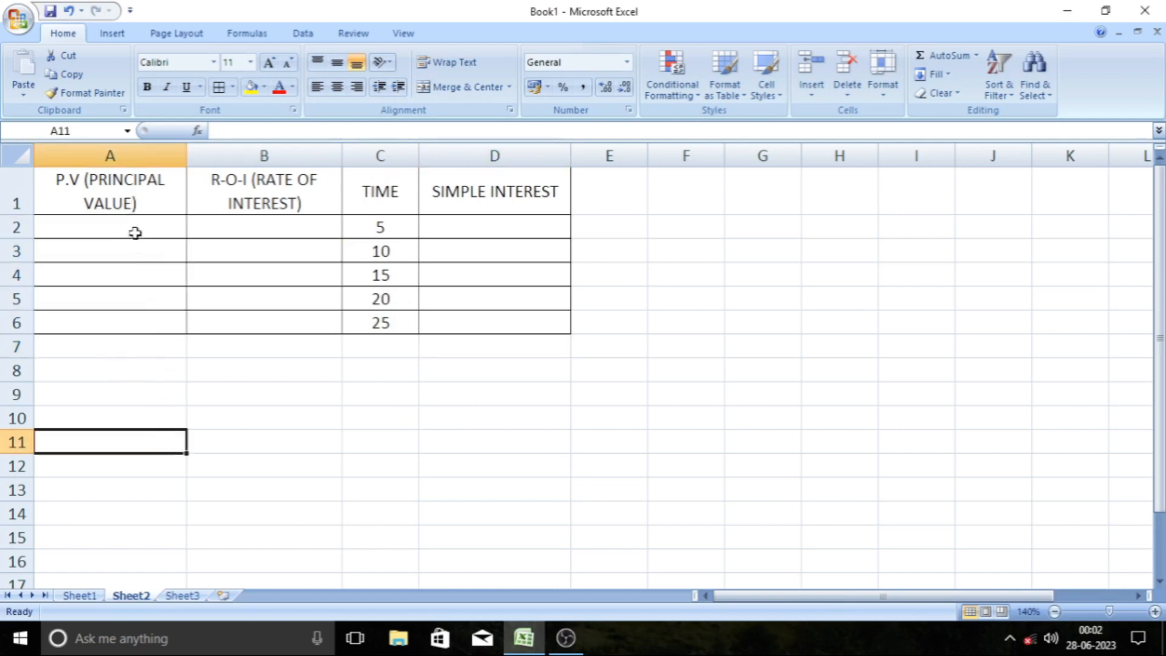
pyautogui.moveTo(135, 231); pyautogui.dragTo(130, 320)
pyautogui.click(193, 384)
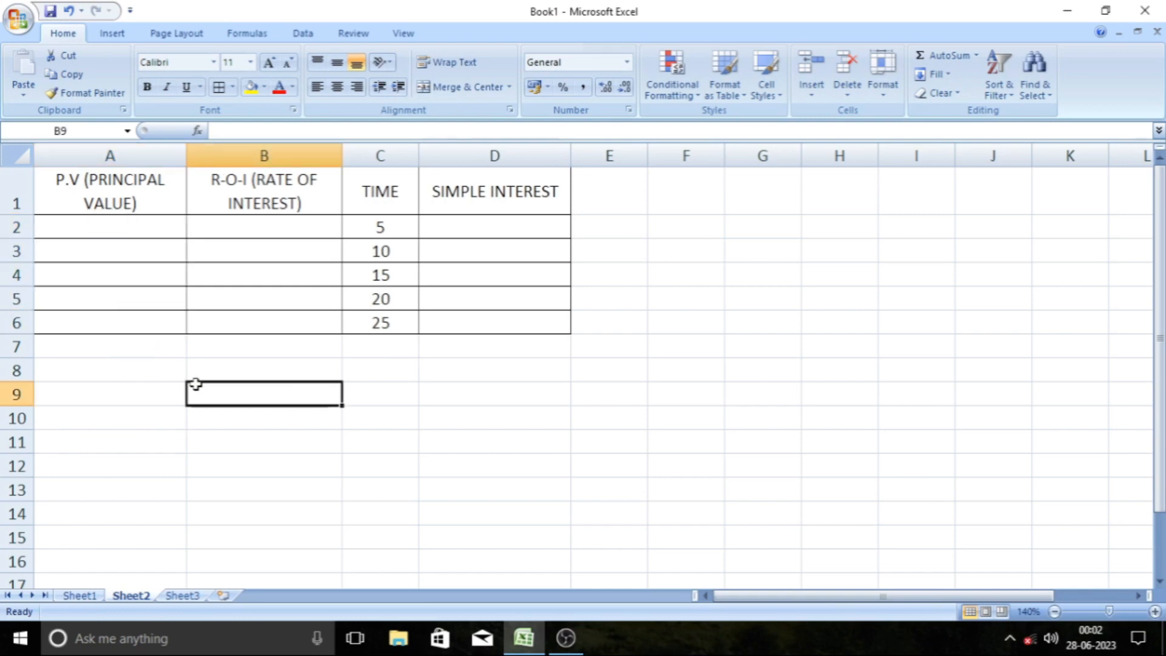
pyautogui.click(136, 228)
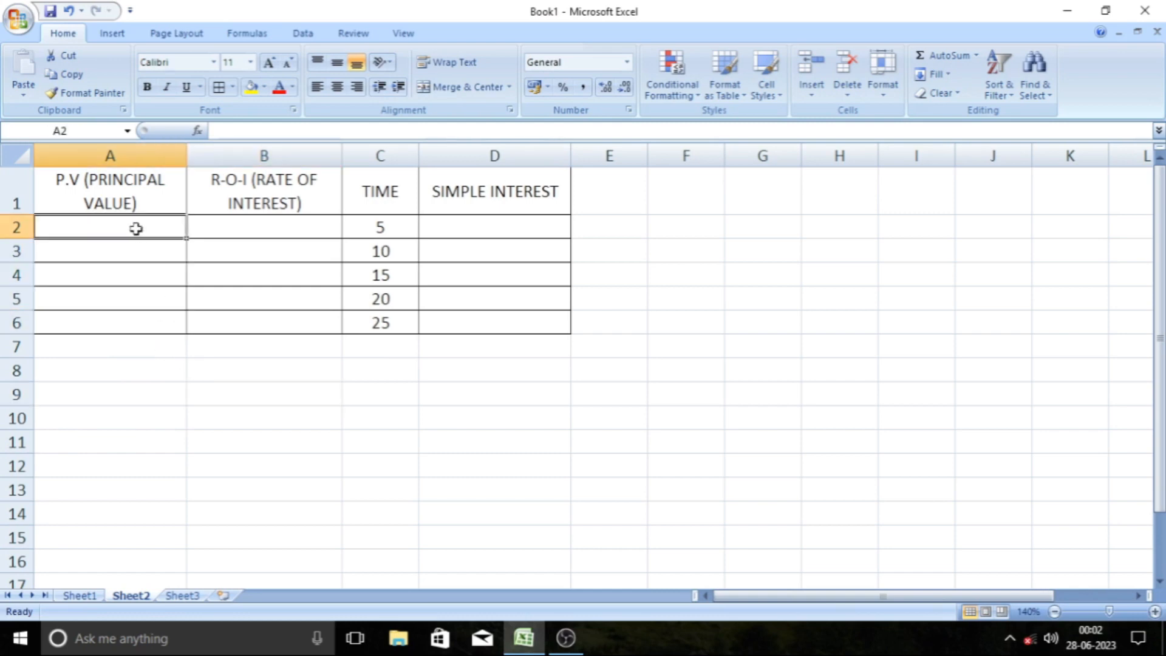
pyautogui.moveTo(133, 237); pyautogui.dragTo(133, 315)
pyautogui.click(150, 382)
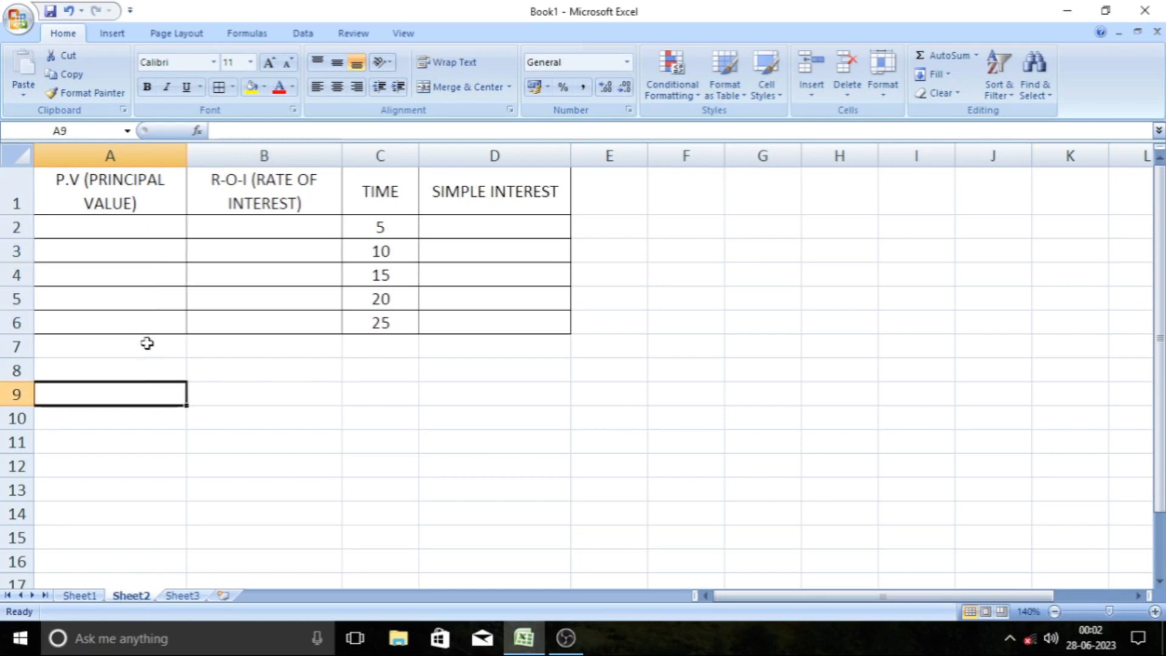
pyautogui.moveTo(152, 224); pyautogui.dragTo(152, 322)
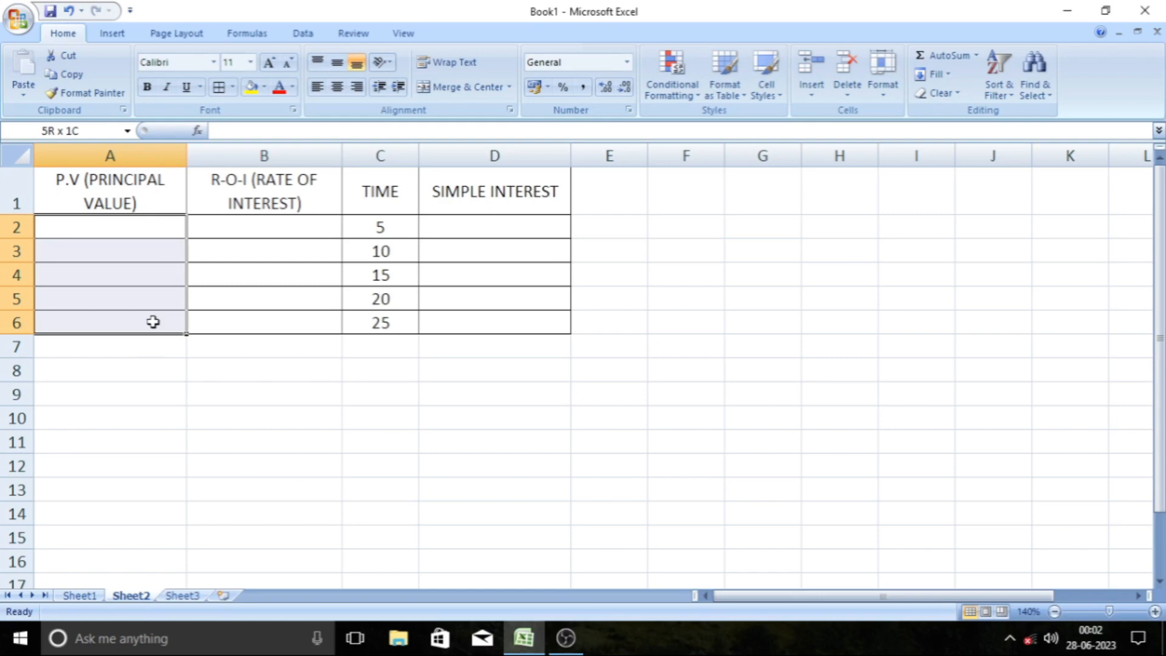
pyautogui.moveTo(152, 322); pyautogui.dragTo(153, 322)
pyautogui.click(265, 372)
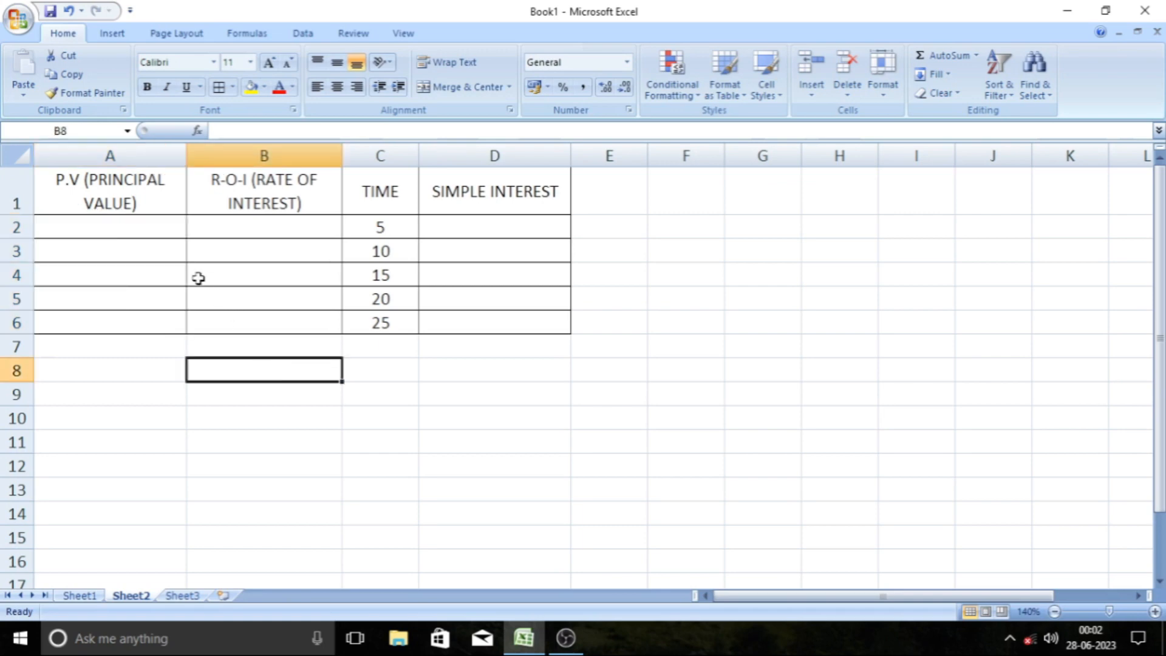
# Step: Merge and center cells A2:A6 under the principal value heading and, separately, B2:B6 under the rate of interest heading
pyautogui.moveTo(125, 224); pyautogui.dragTo(127, 316)
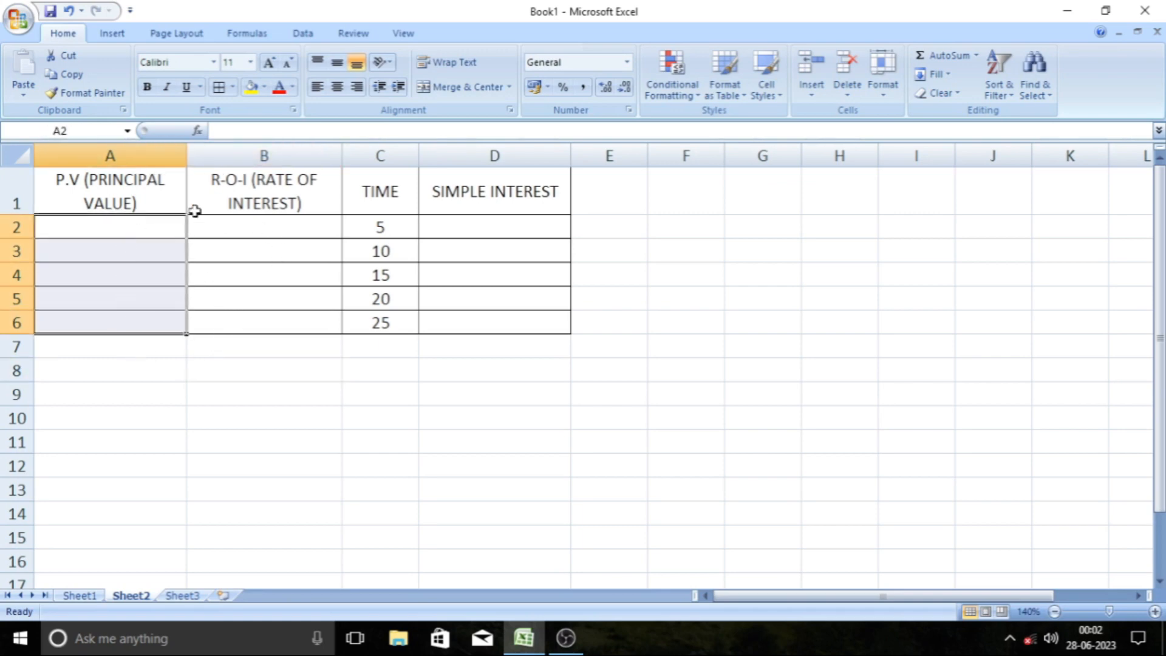
pyautogui.click(469, 88)
pyautogui.click(286, 387)
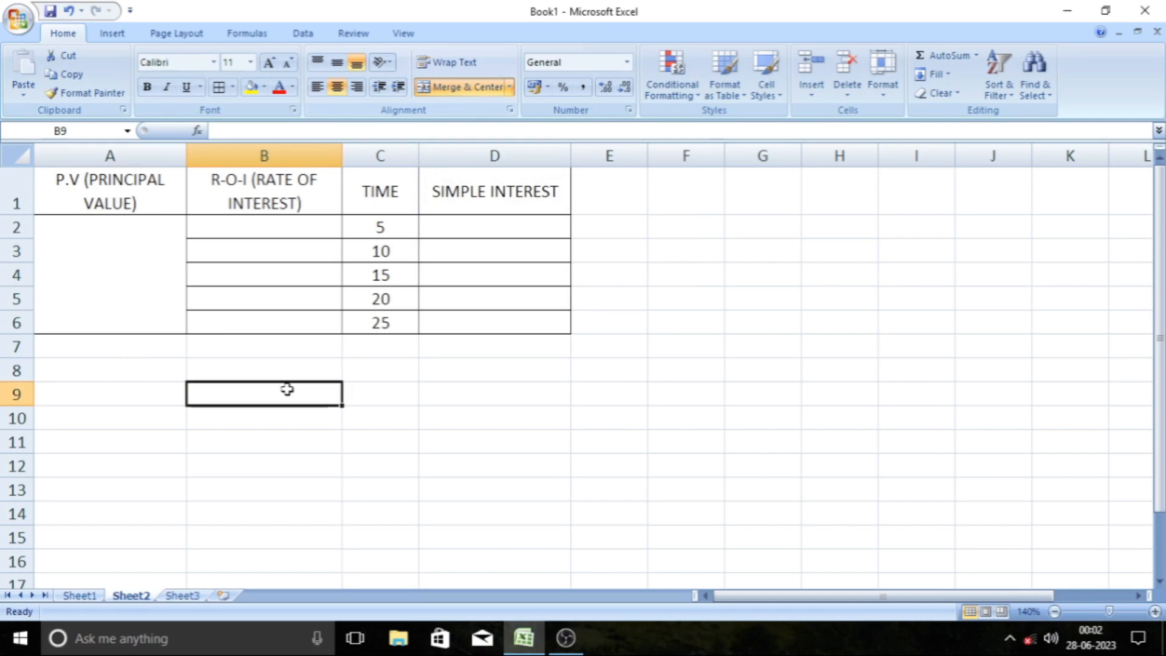
pyautogui.click(154, 283)
pyautogui.click(297, 373)
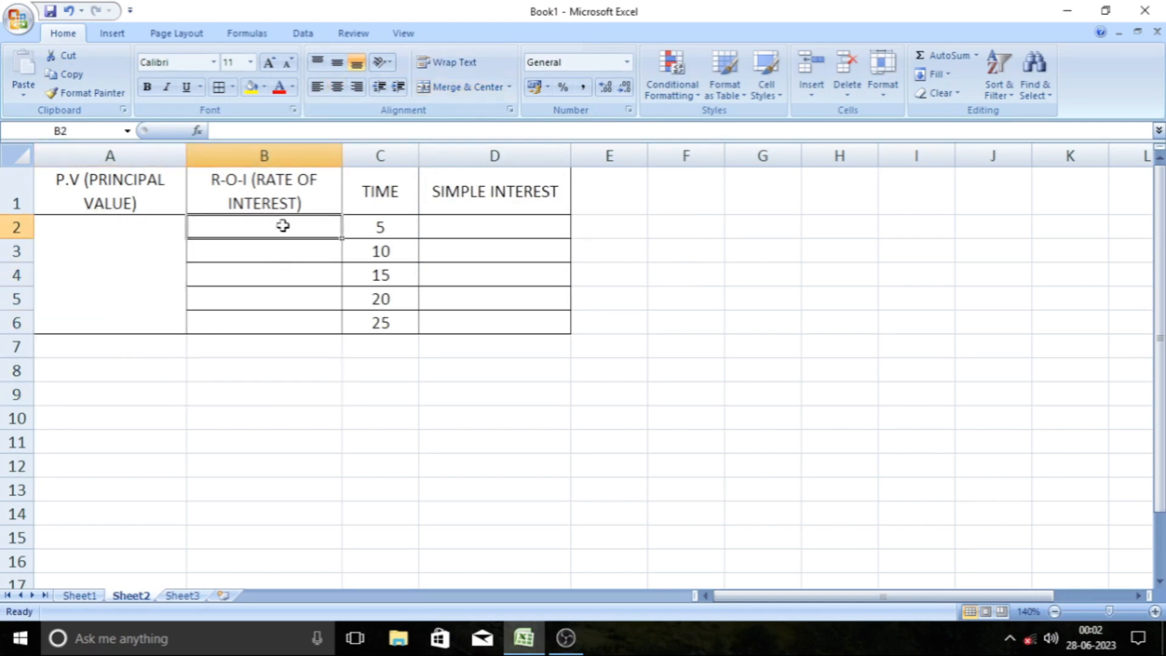
pyautogui.moveTo(284, 227); pyautogui.dragTo(271, 320)
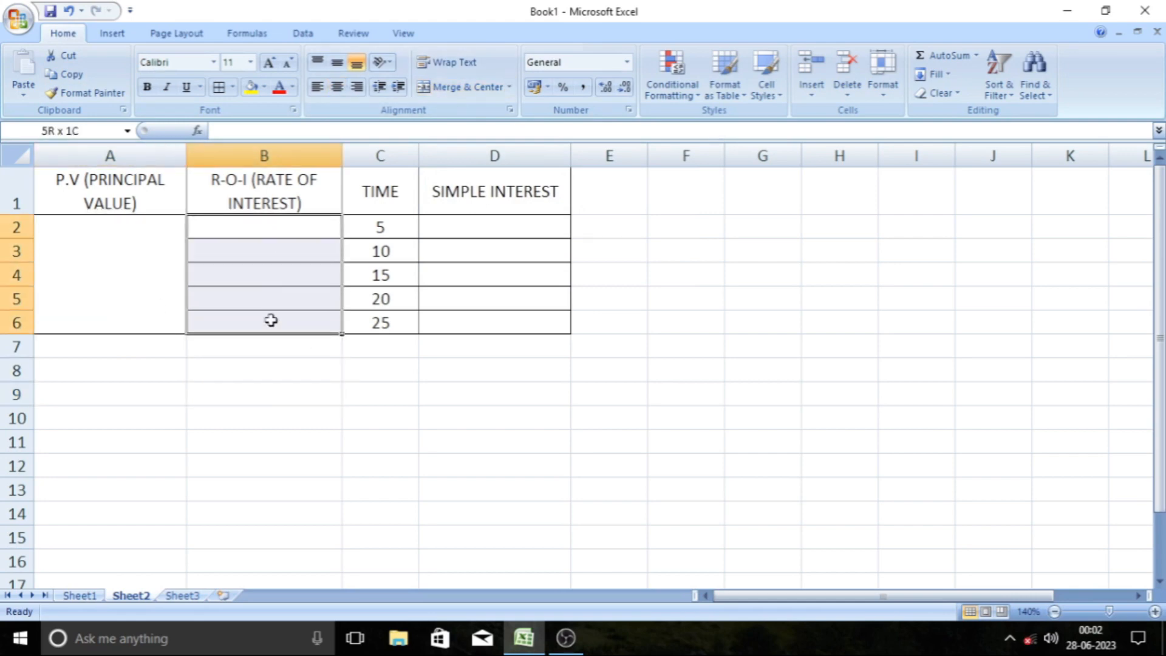
pyautogui.click(463, 91)
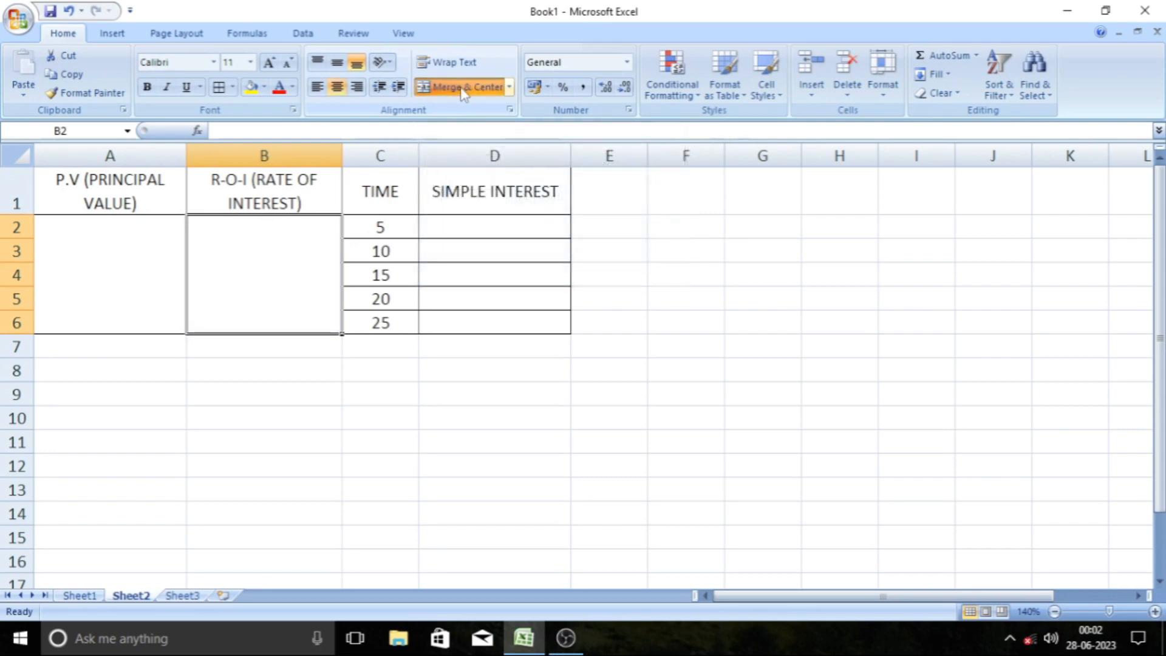
pyautogui.click(261, 395)
pyautogui.click(278, 291)
# Step: Enter 40000 in the merged principal value cell A2 and 3% in the merged rate of interest cell B2
pyautogui.click(174, 297)
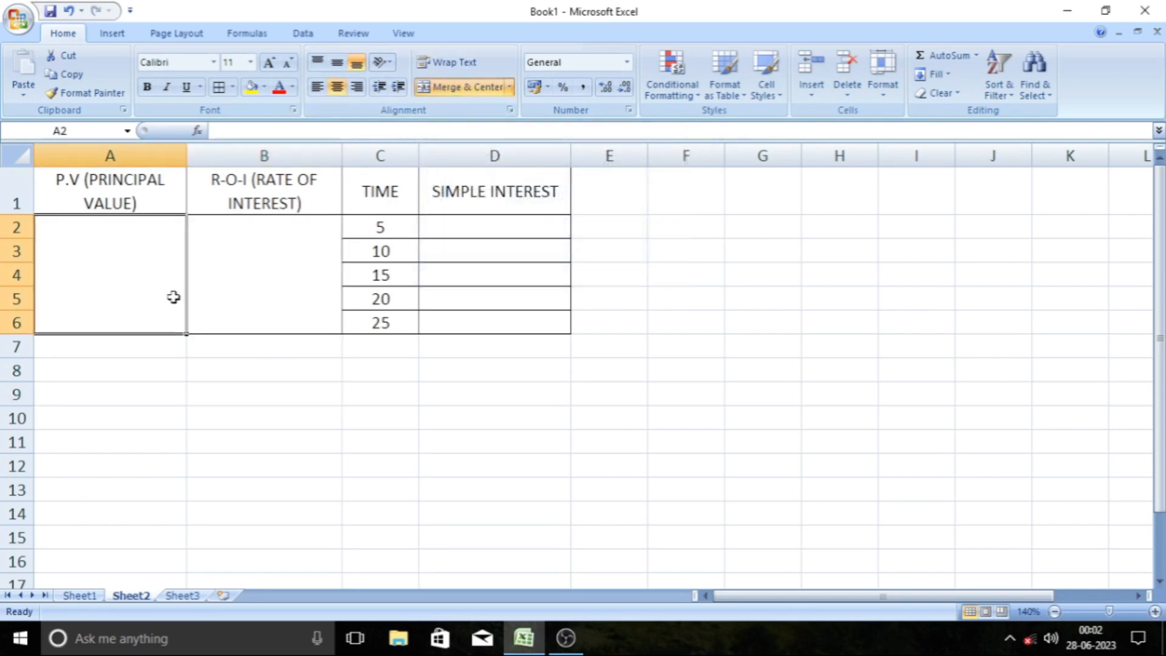
pyautogui.write('4000')
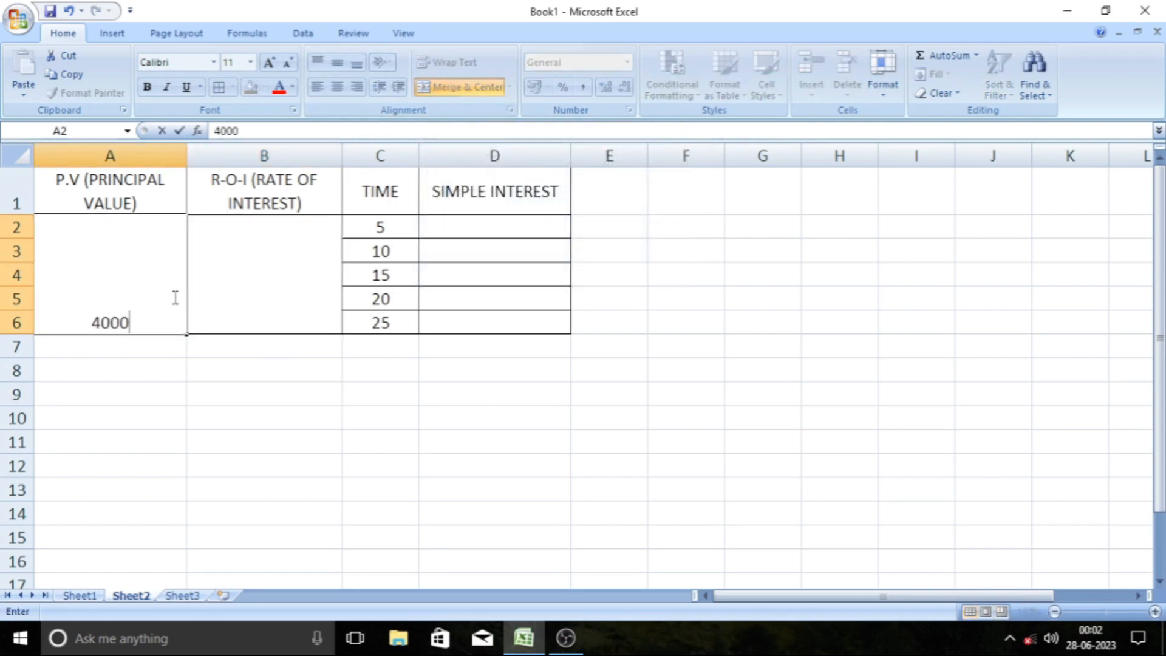
pyautogui.write('0')
pyautogui.click(250, 381)
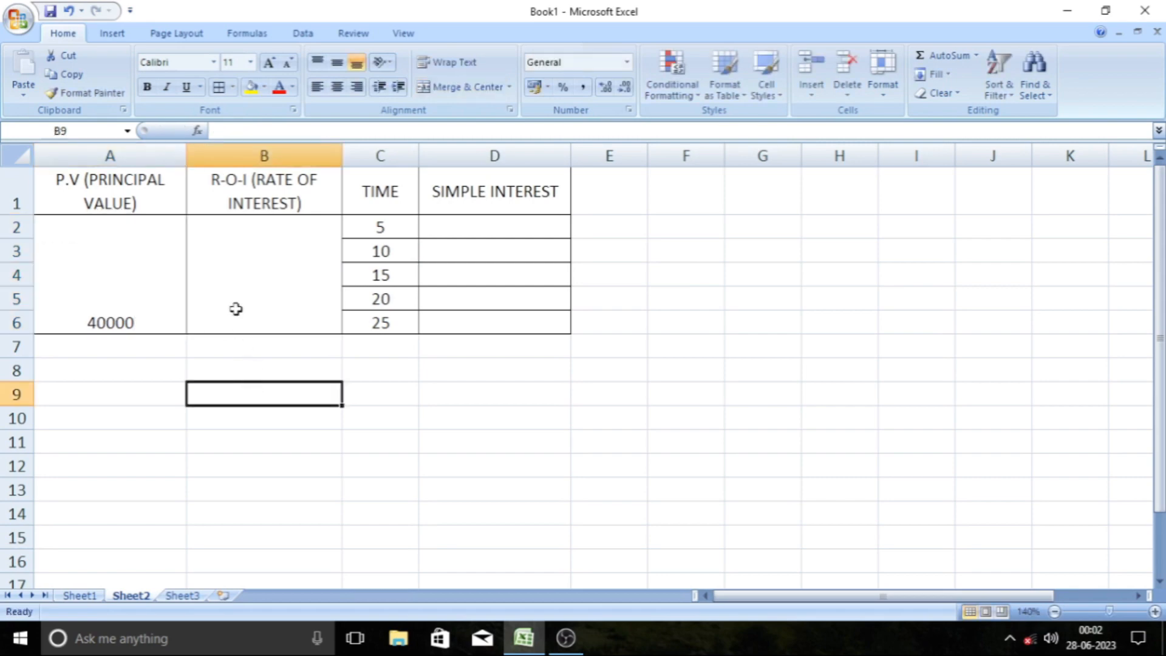
pyautogui.click(237, 291)
pyautogui.write('3')
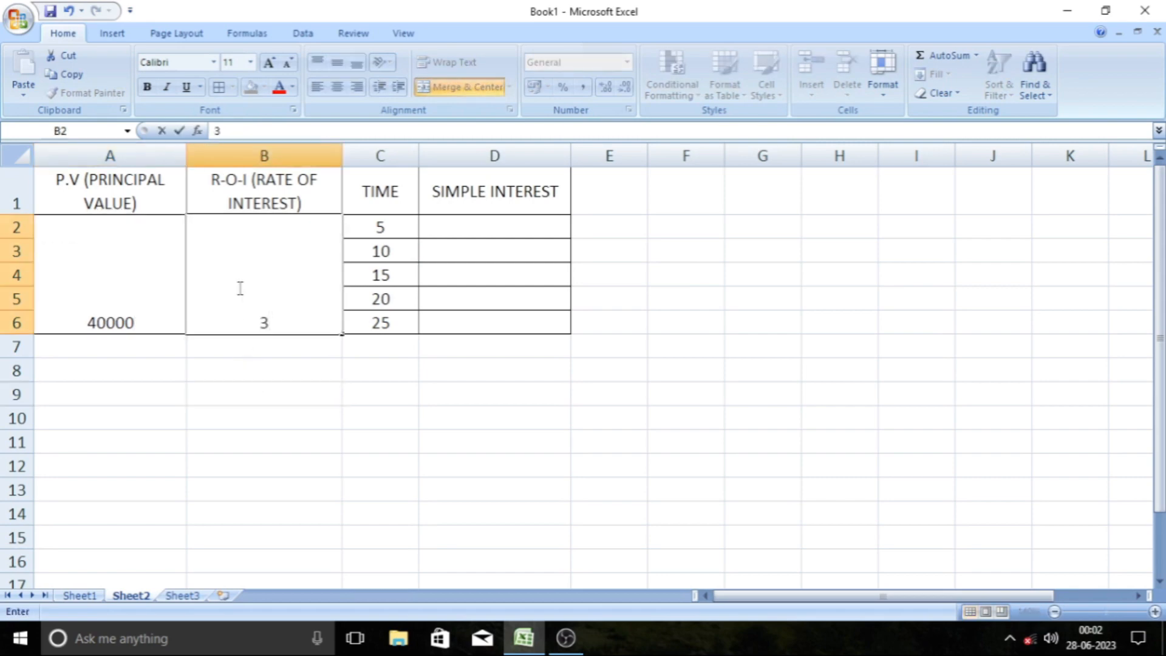
pyautogui.write('%')
pyautogui.click(276, 351)
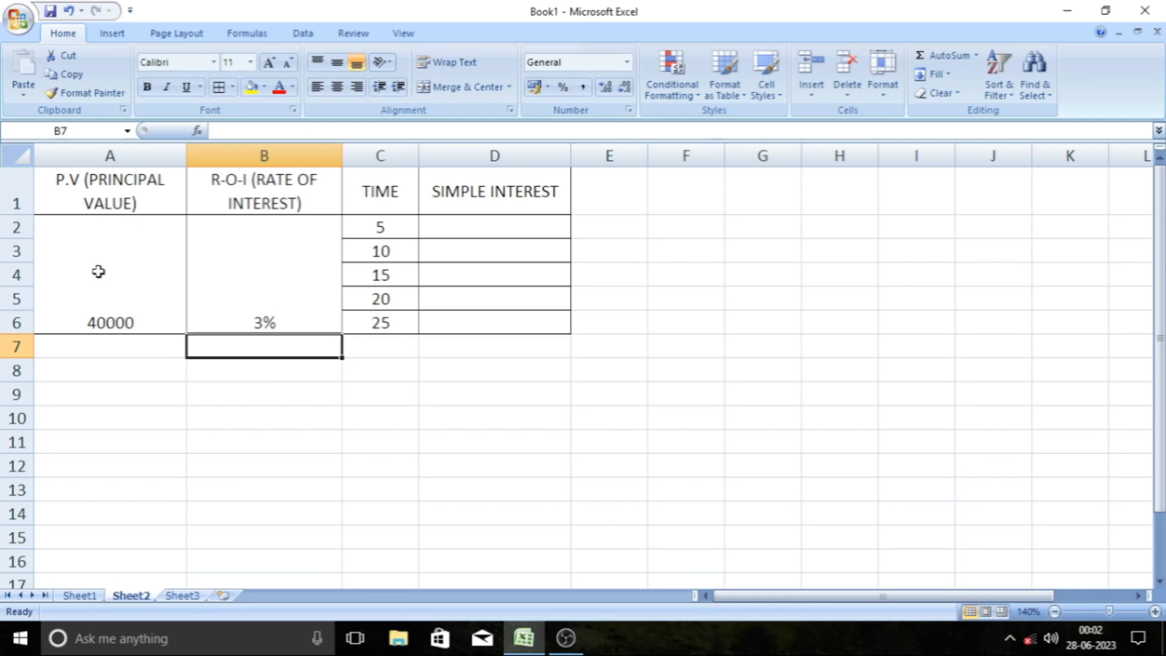
# Step: Middle-align the principal value and the rate of interest vertically in the merged cells A2 and B2
pyautogui.moveTo(98, 271); pyautogui.dragTo(230, 276)
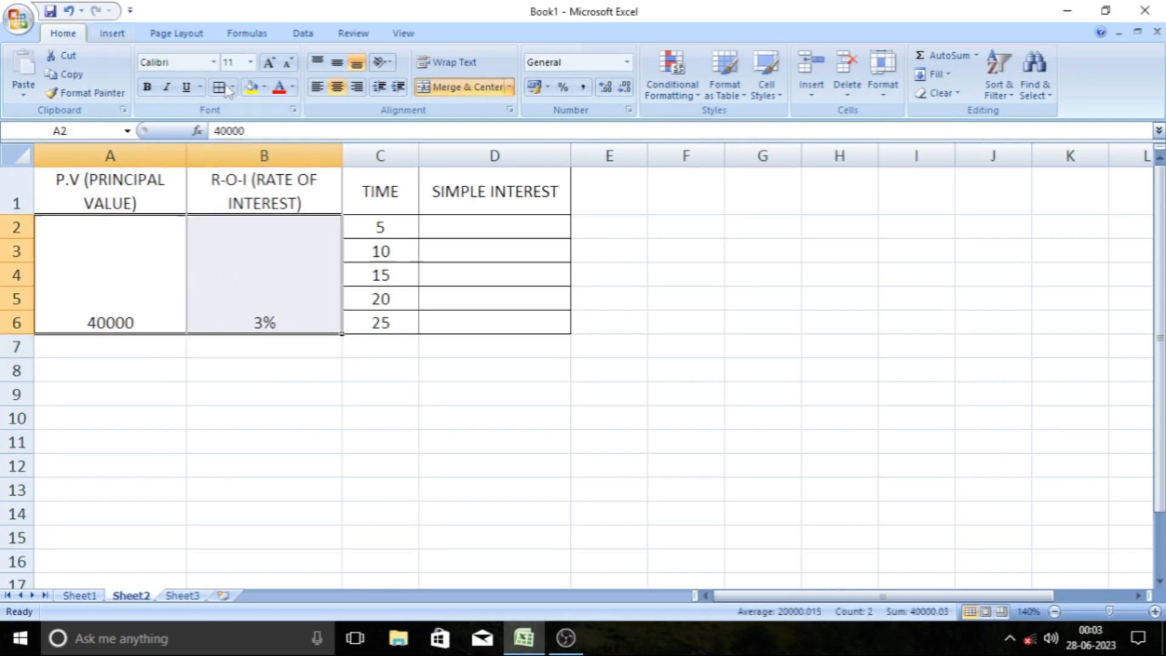
pyautogui.click(337, 66)
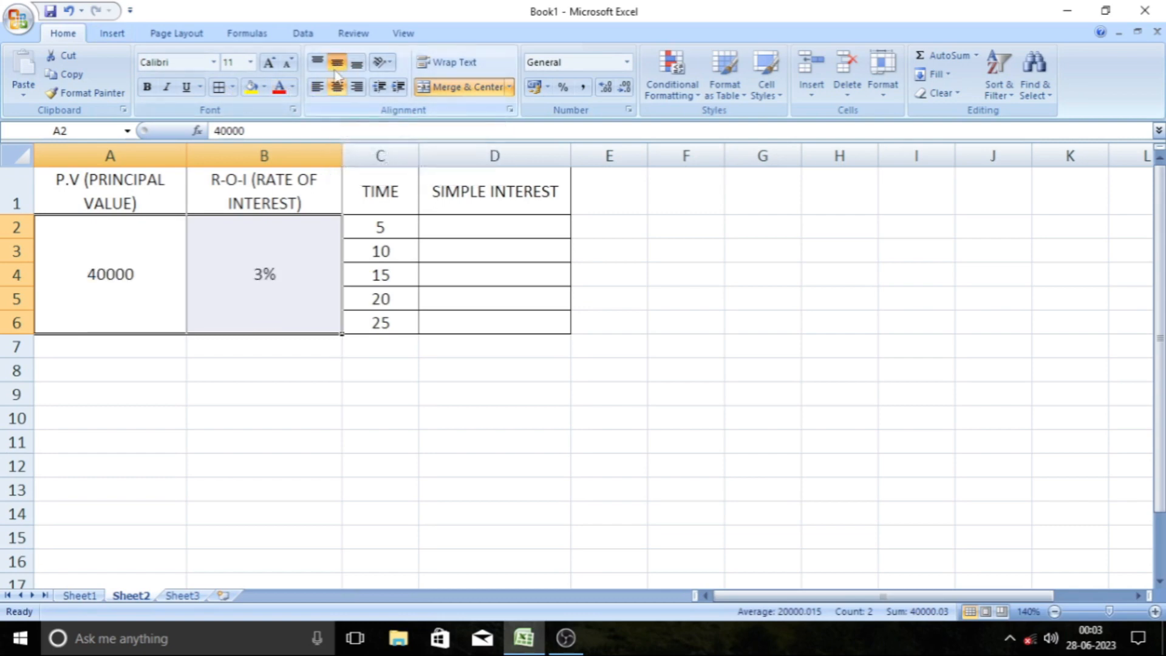
pyautogui.click(414, 481)
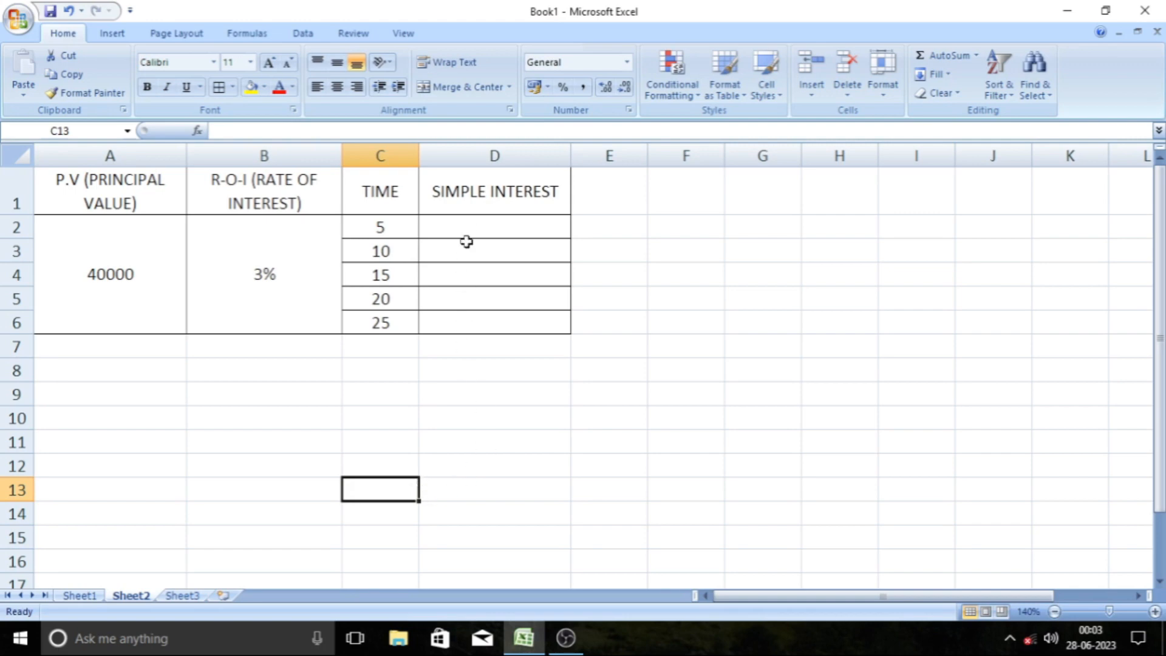
# Step: Enter the simple interest formula =A2*B2*C2 in cell D2
pyautogui.click(470, 225)
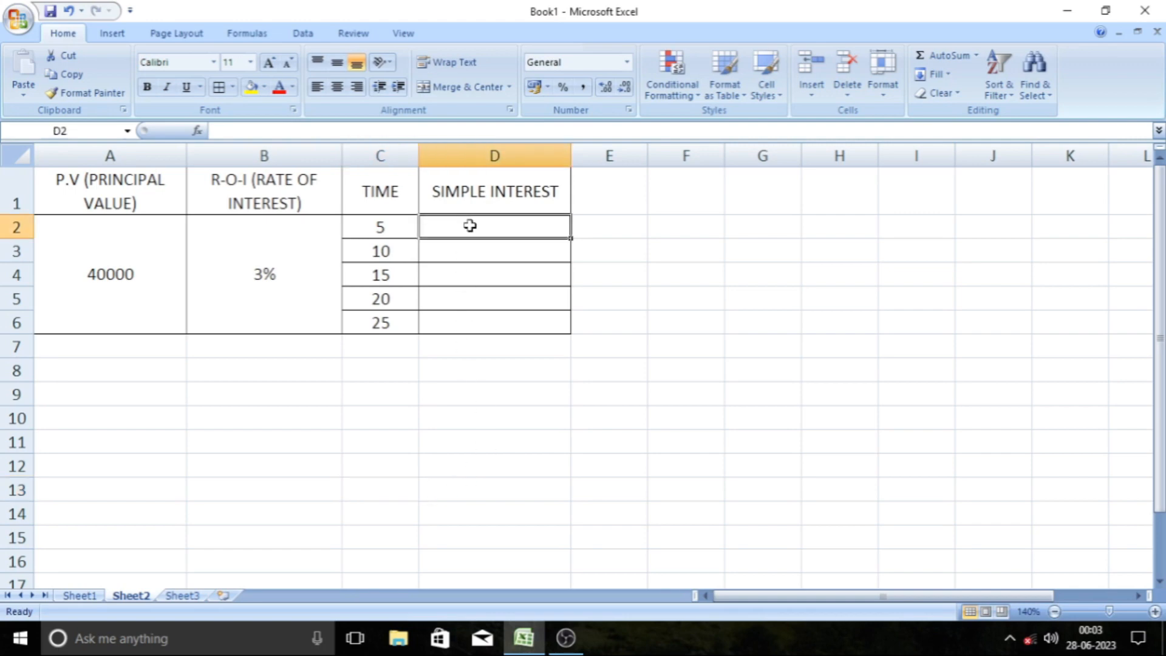
pyautogui.write('=')
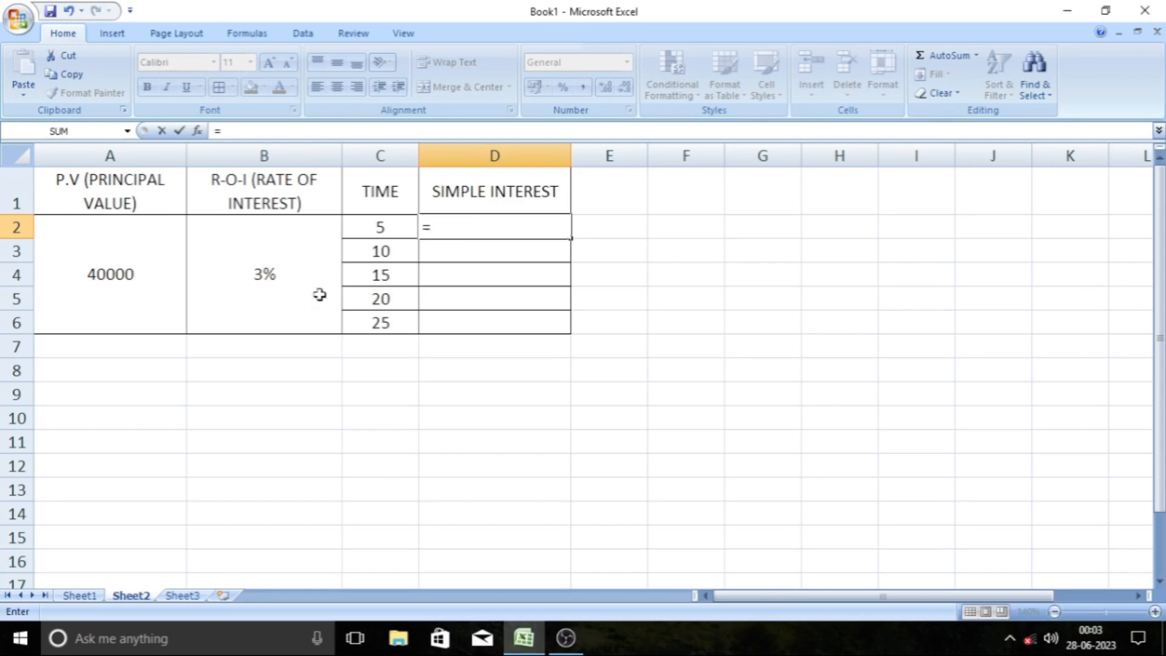
pyautogui.click(107, 278)
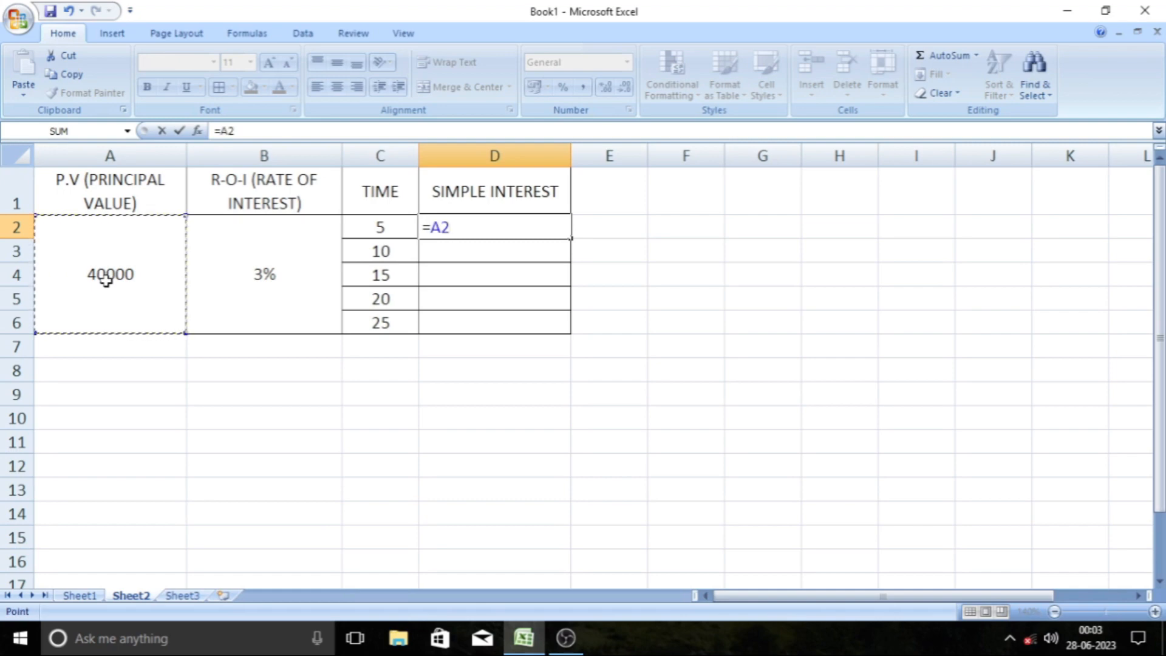
pyautogui.write('*')
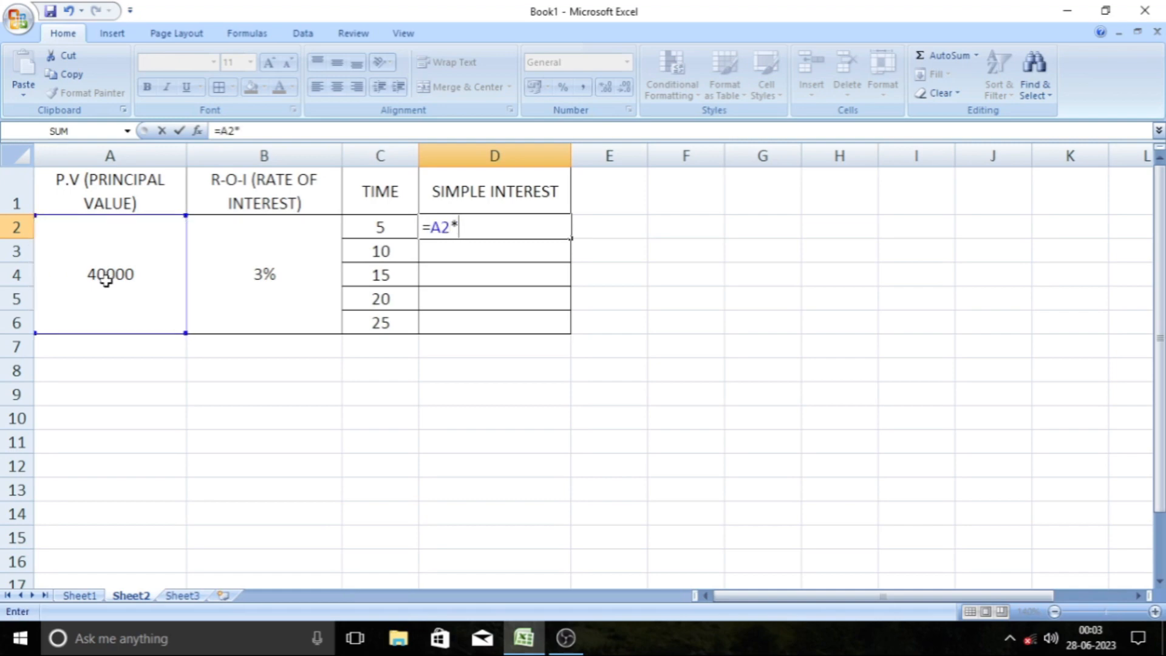
pyautogui.click(281, 271)
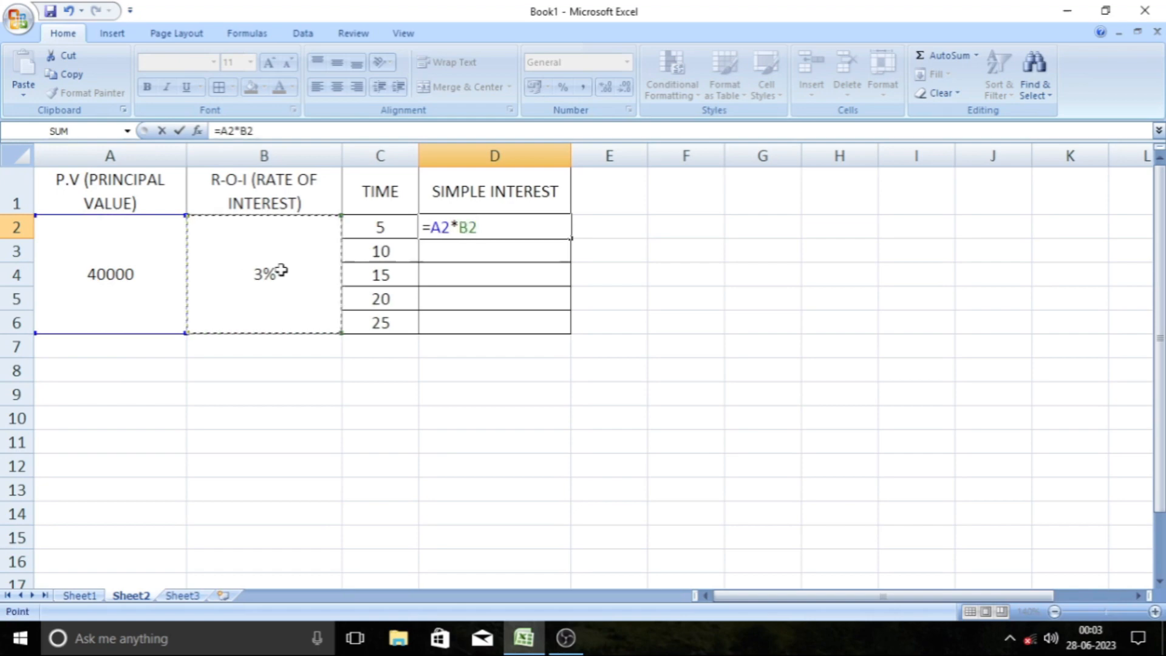
pyautogui.write('*')
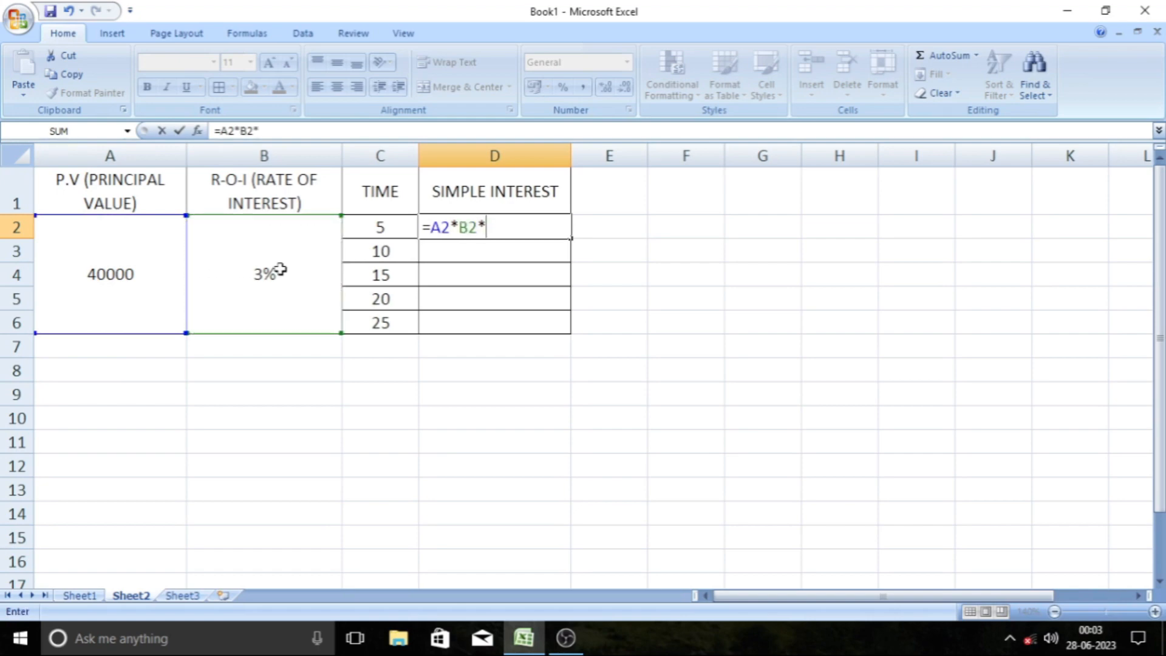
pyautogui.click(376, 228)
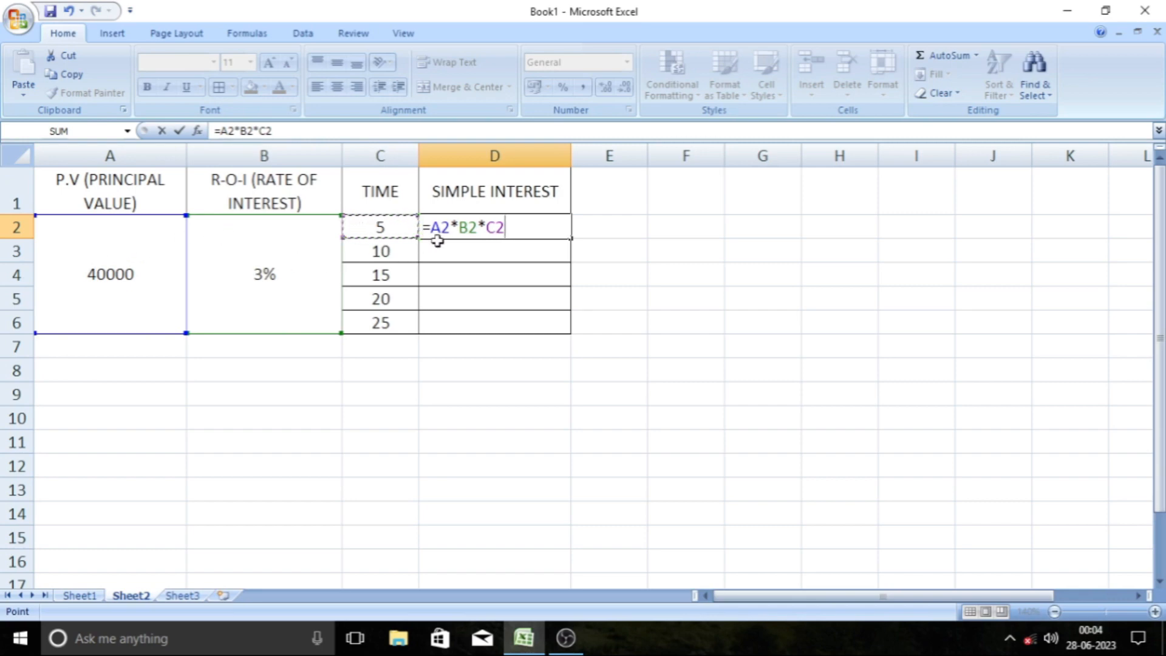
pyautogui.press('Return')
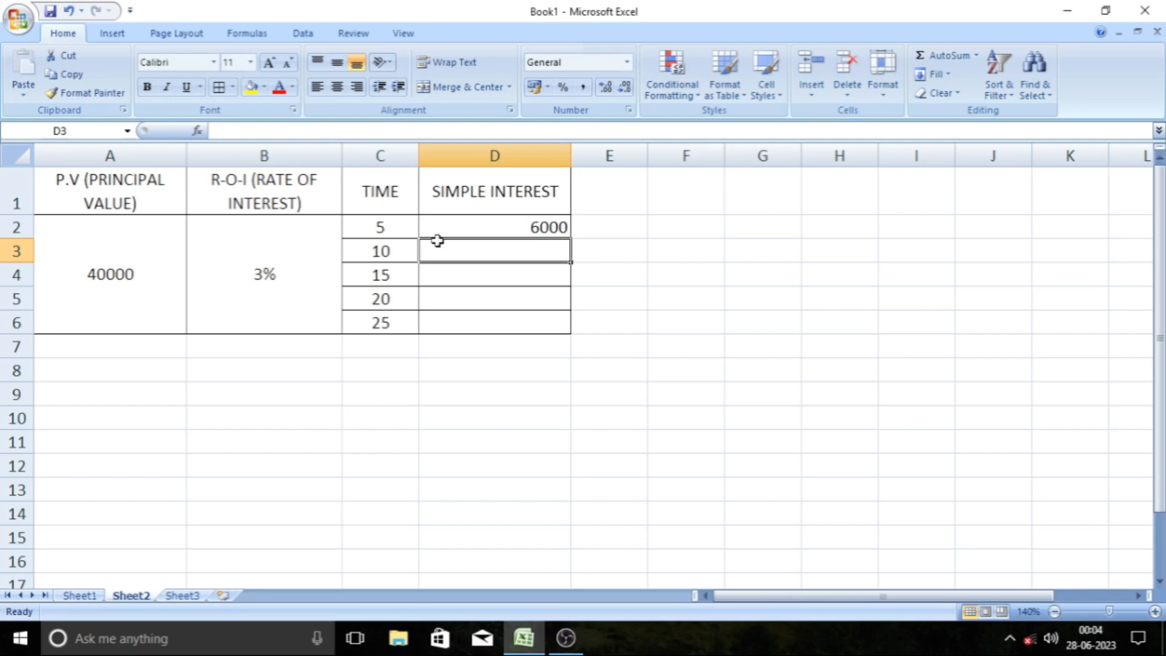
# Step: Enter the simple interest formula =A2*B2*C3 in cell D3 for the 10-year time value
pyautogui.click(522, 228)
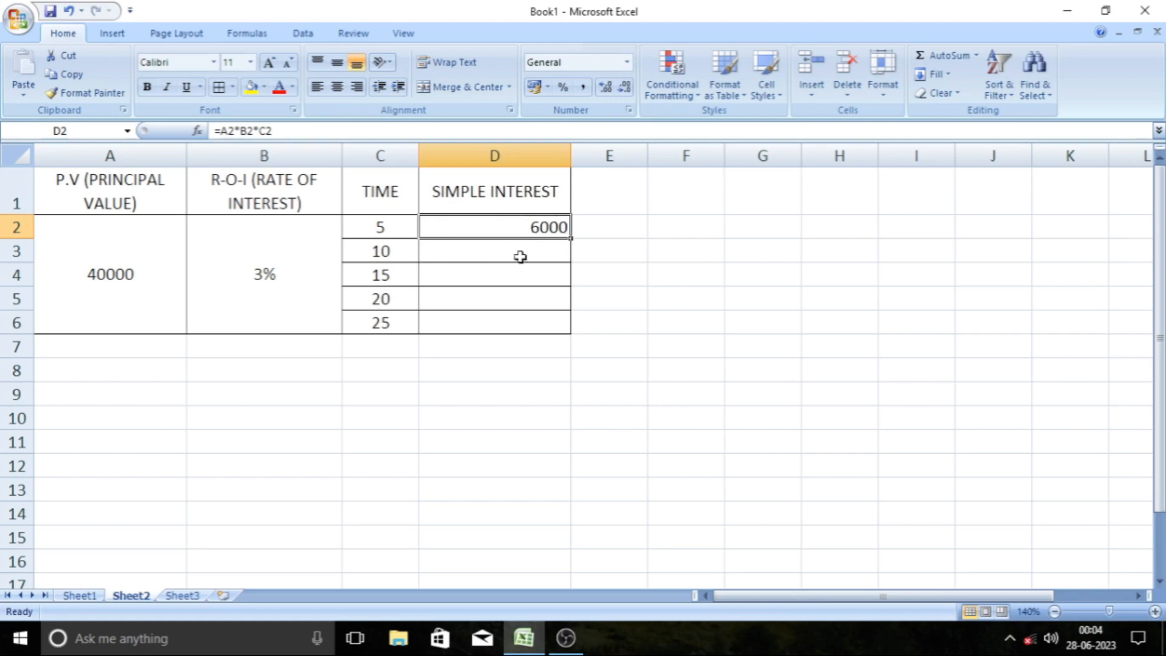
pyautogui.click(523, 256)
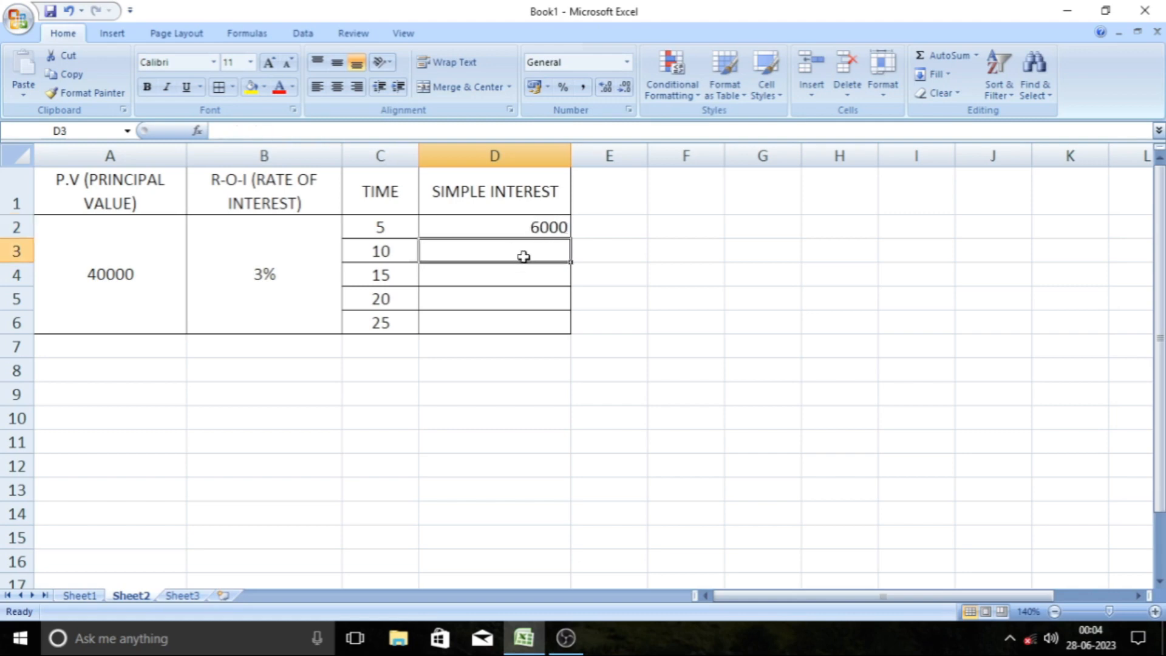
pyautogui.write('=')
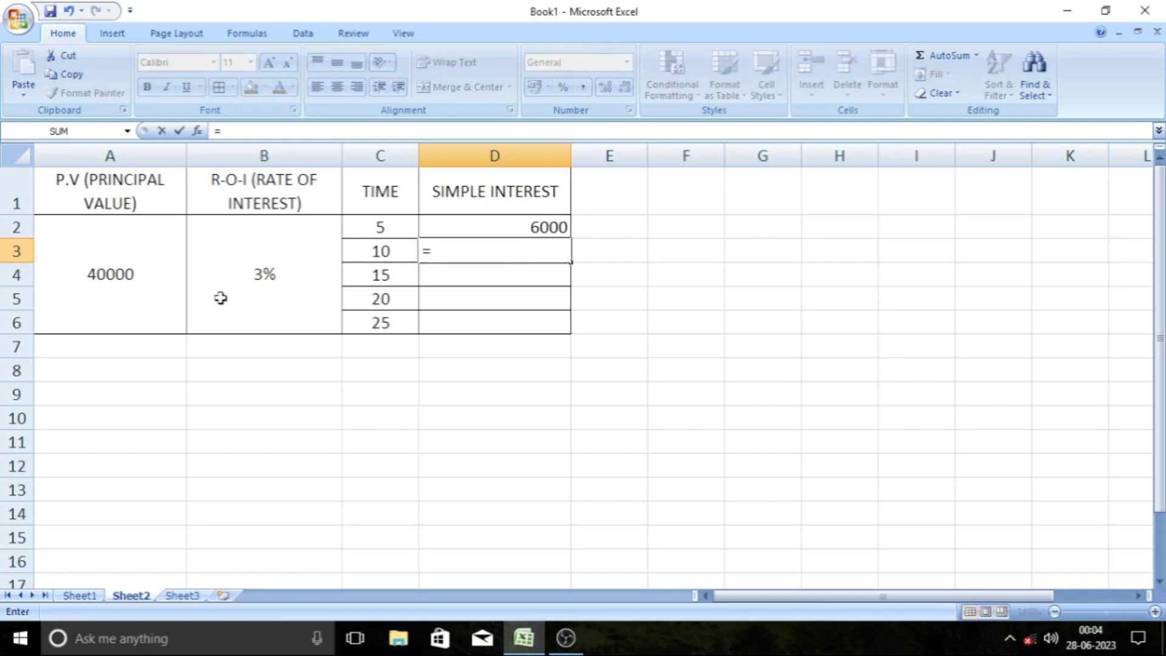
pyautogui.click(130, 275)
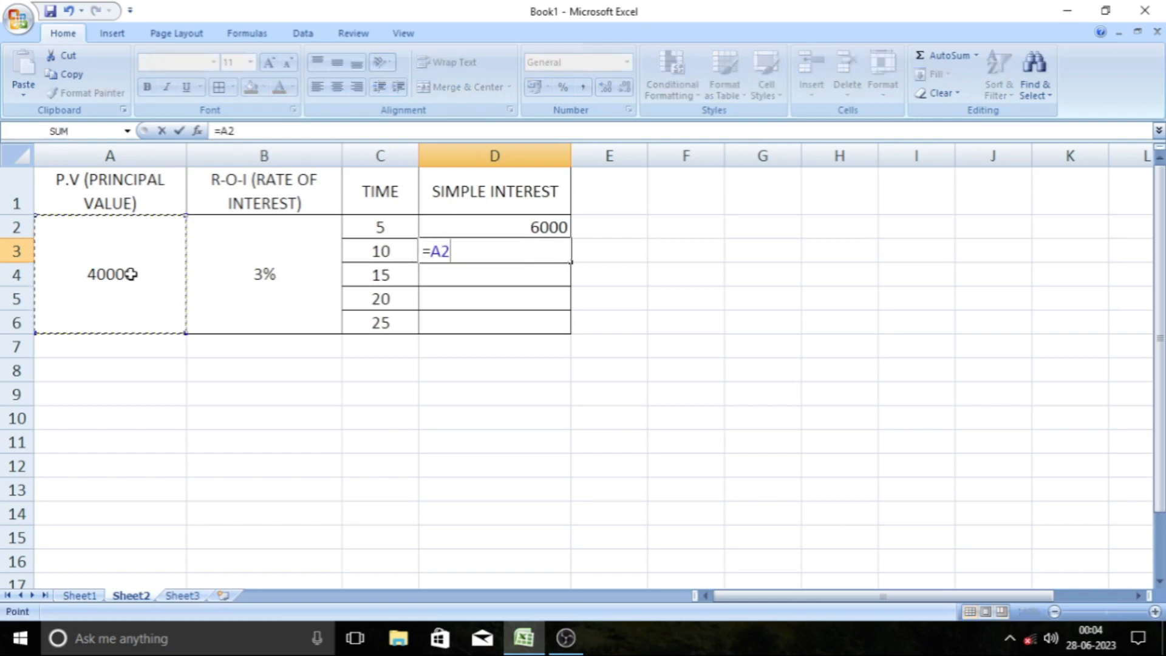
pyautogui.write('*')
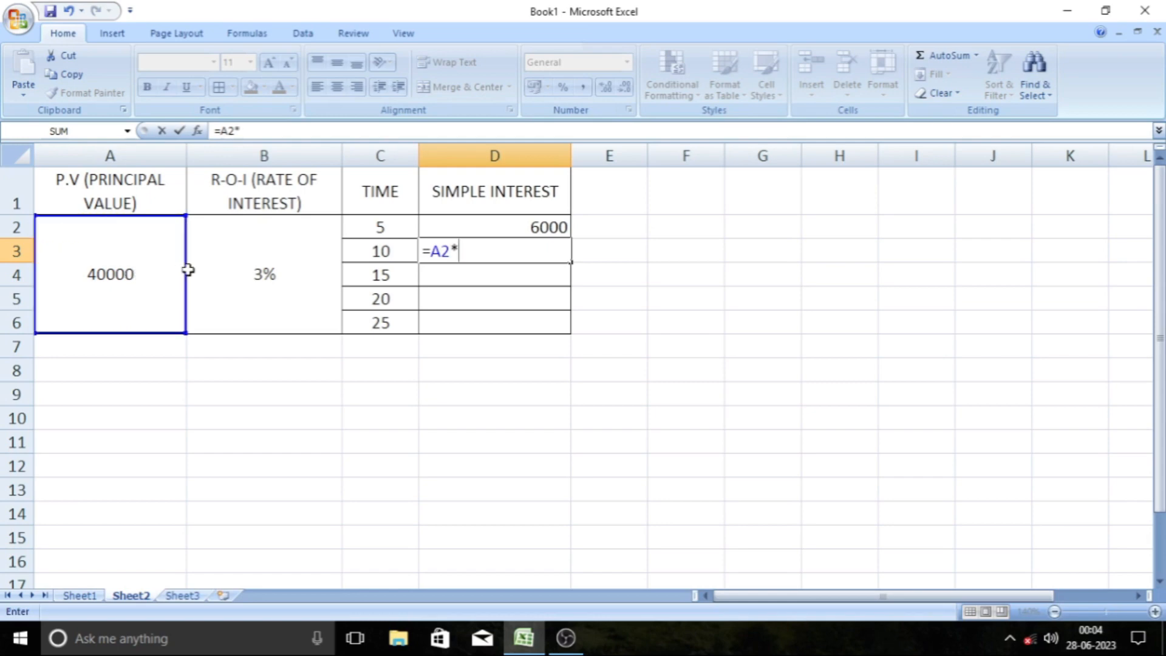
pyautogui.click(254, 265)
pyautogui.write('*')
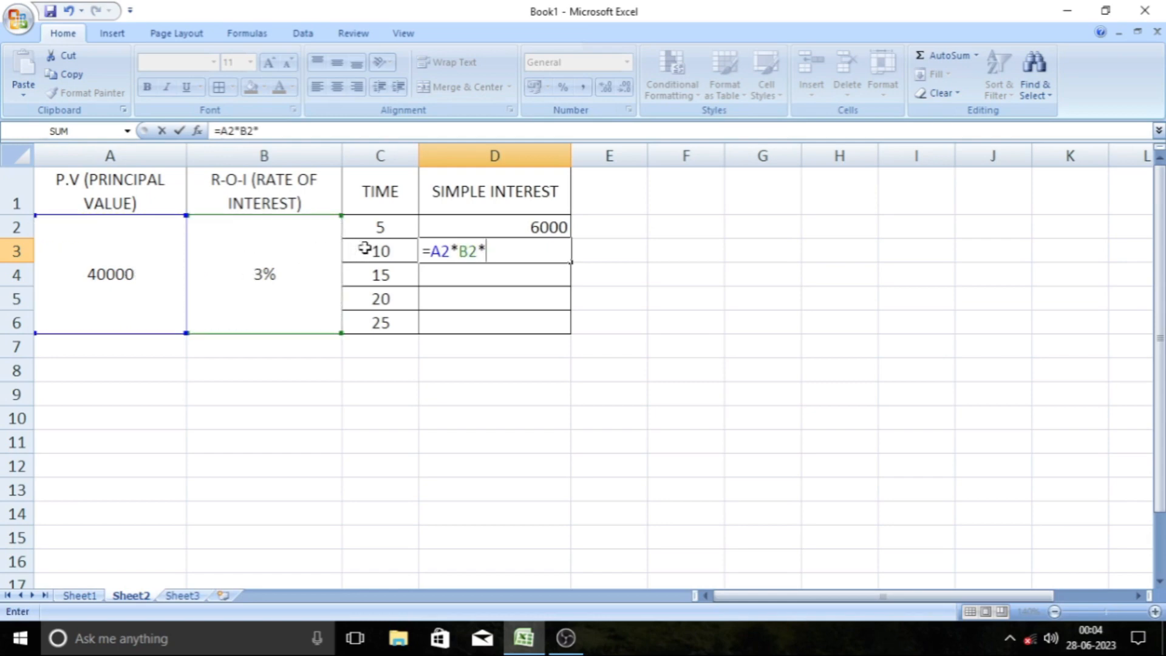
pyautogui.click(365, 252)
pyautogui.press('Return')
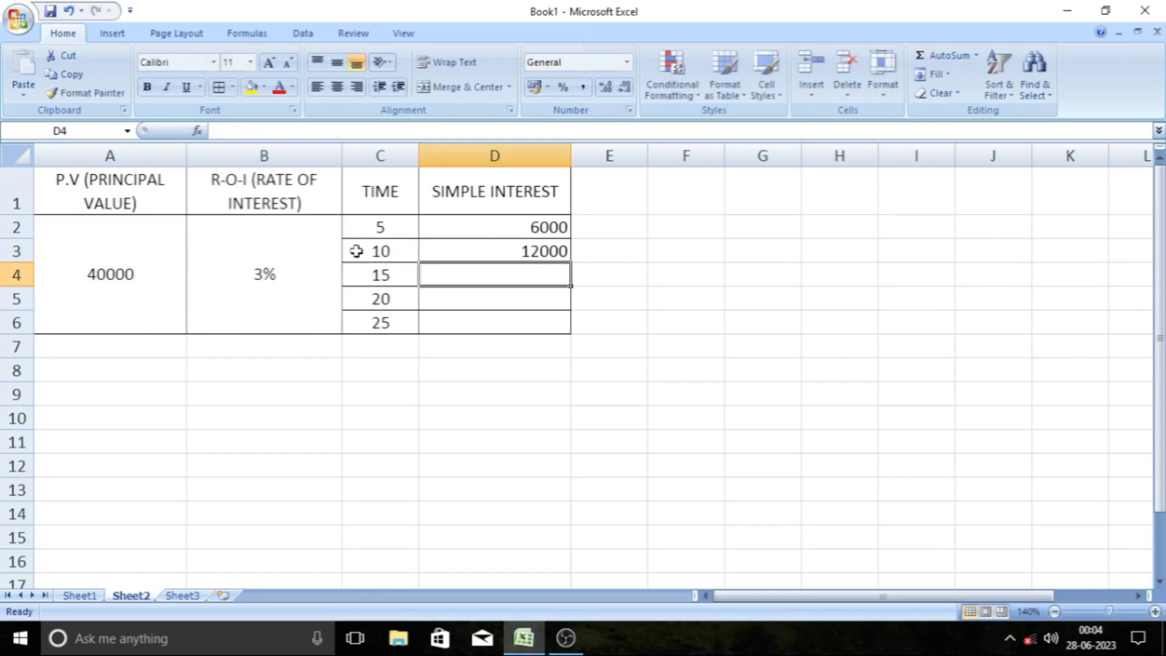
# Step: Enter the simple interest formula =A2*B2*C4 in cell D4, using the time value in C4
pyautogui.write('=')
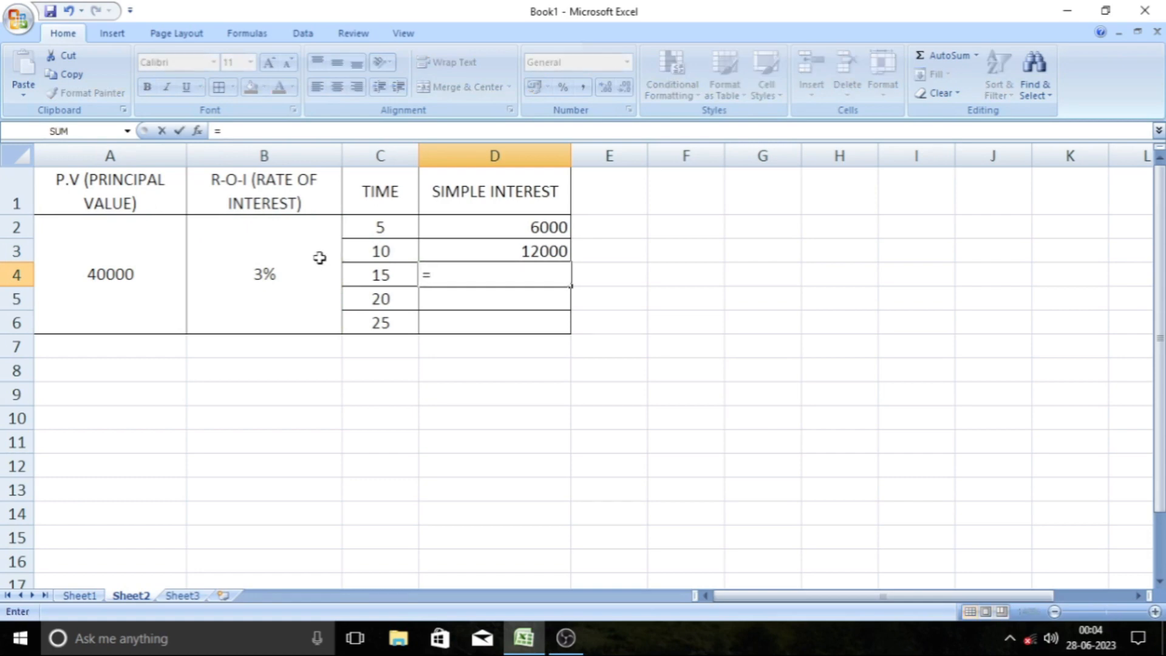
pyautogui.click(91, 273)
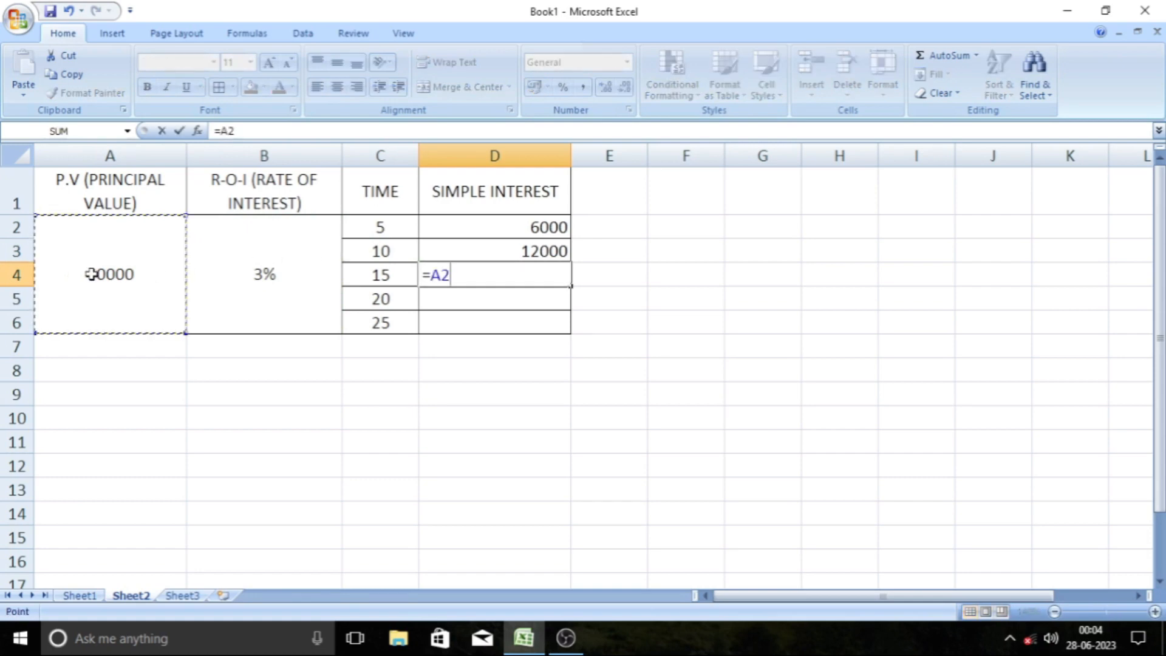
pyautogui.write('*')
pyautogui.click(265, 270)
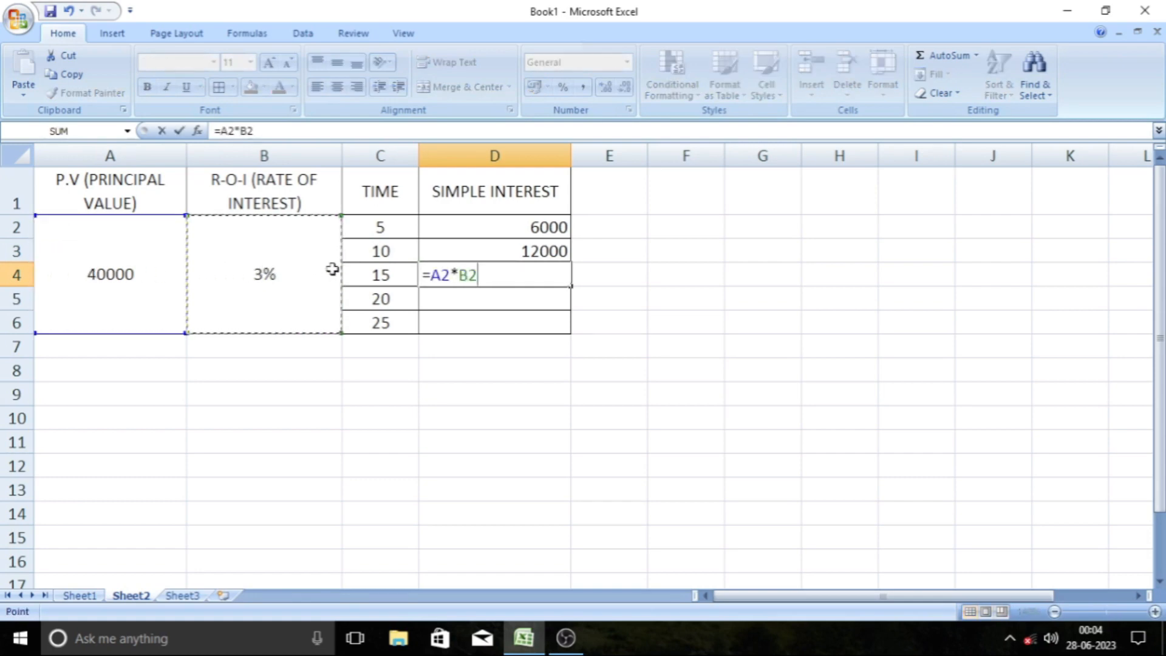
pyautogui.write('*')
pyautogui.click(365, 276)
pyautogui.press('Return')
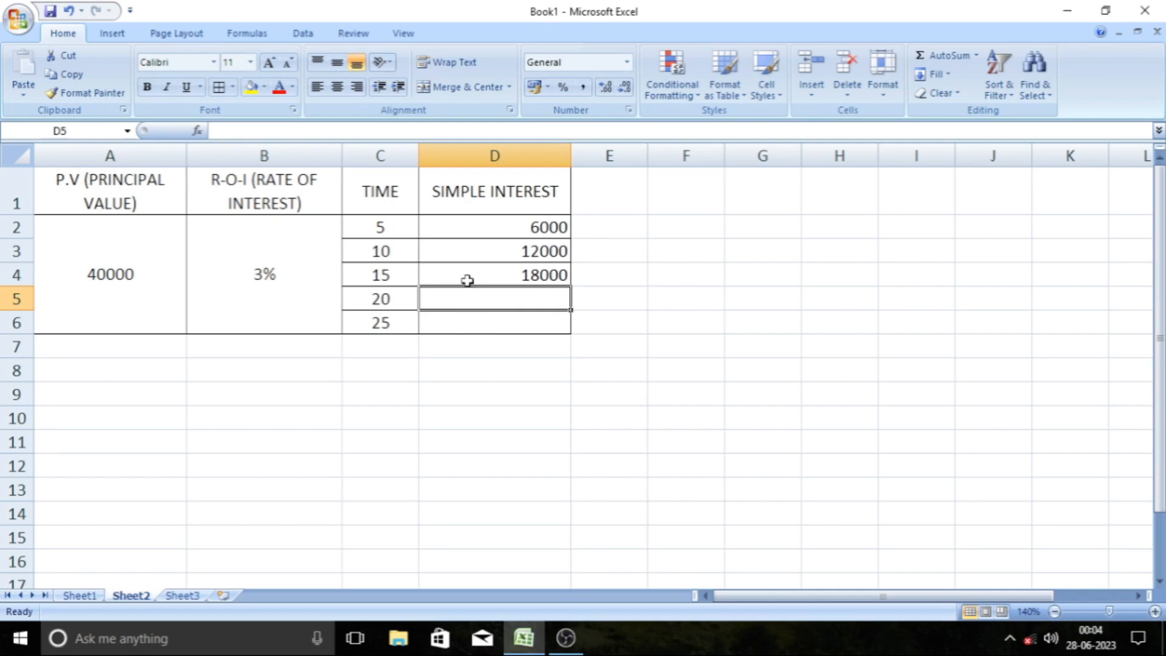
# Step: Enter the simple interest formula =A2*B2*C5 in cell D5, using the time value in C5
pyautogui.write('=')
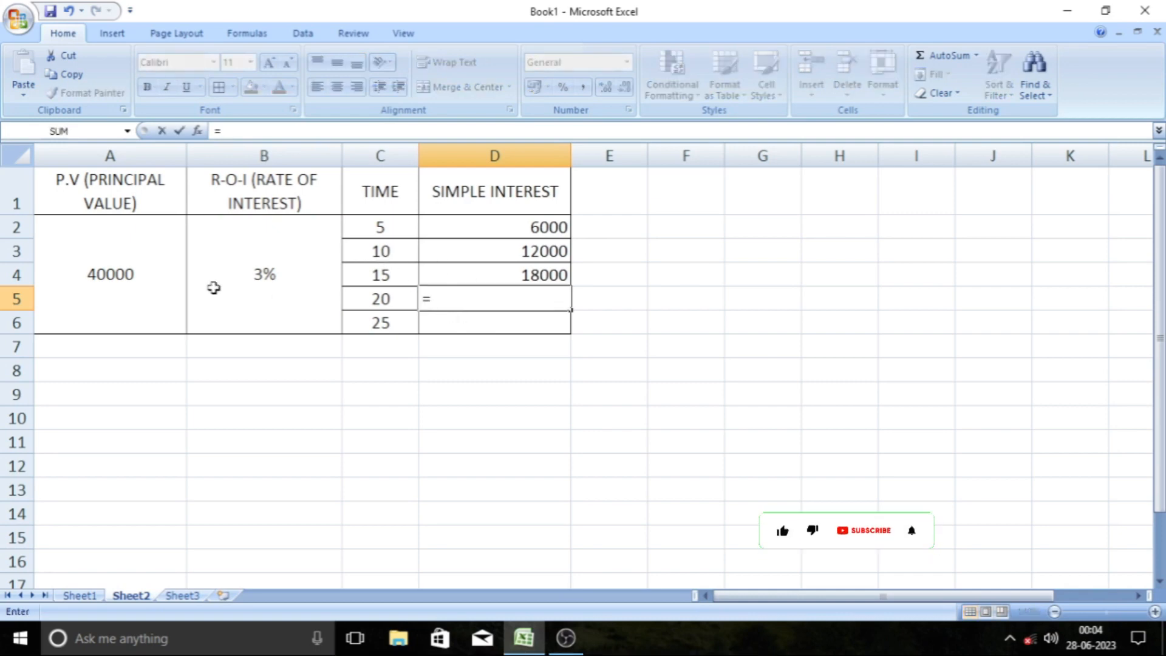
pyautogui.click(129, 273)
pyautogui.write('*')
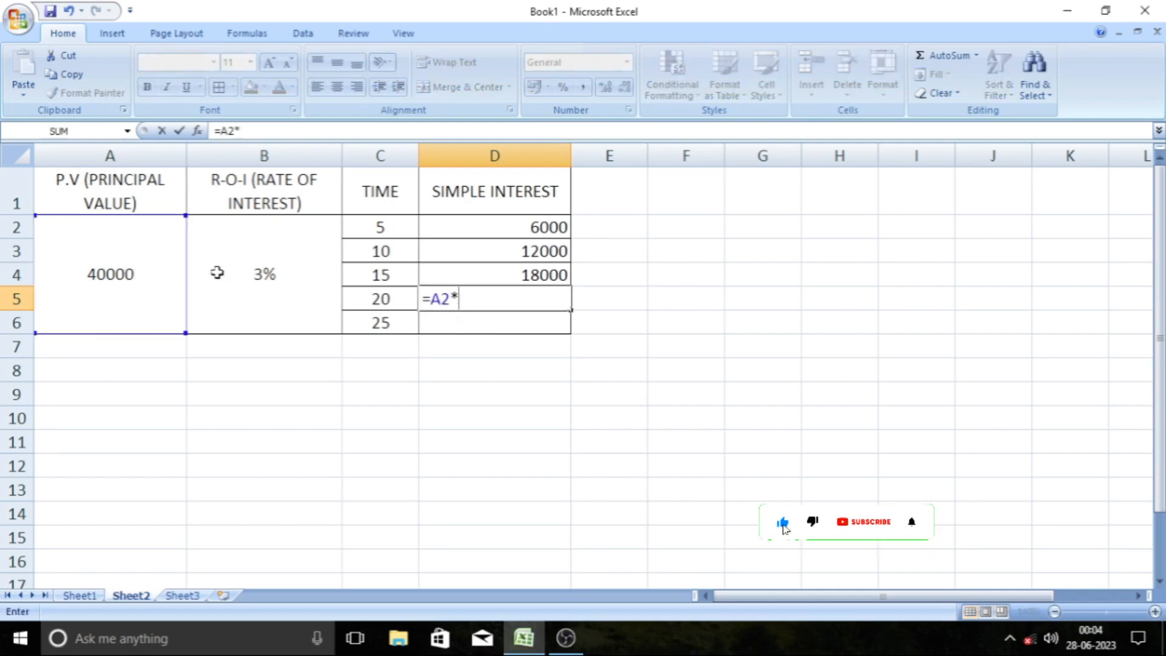
pyautogui.click(263, 270)
pyautogui.write('*')
pyautogui.click(386, 304)
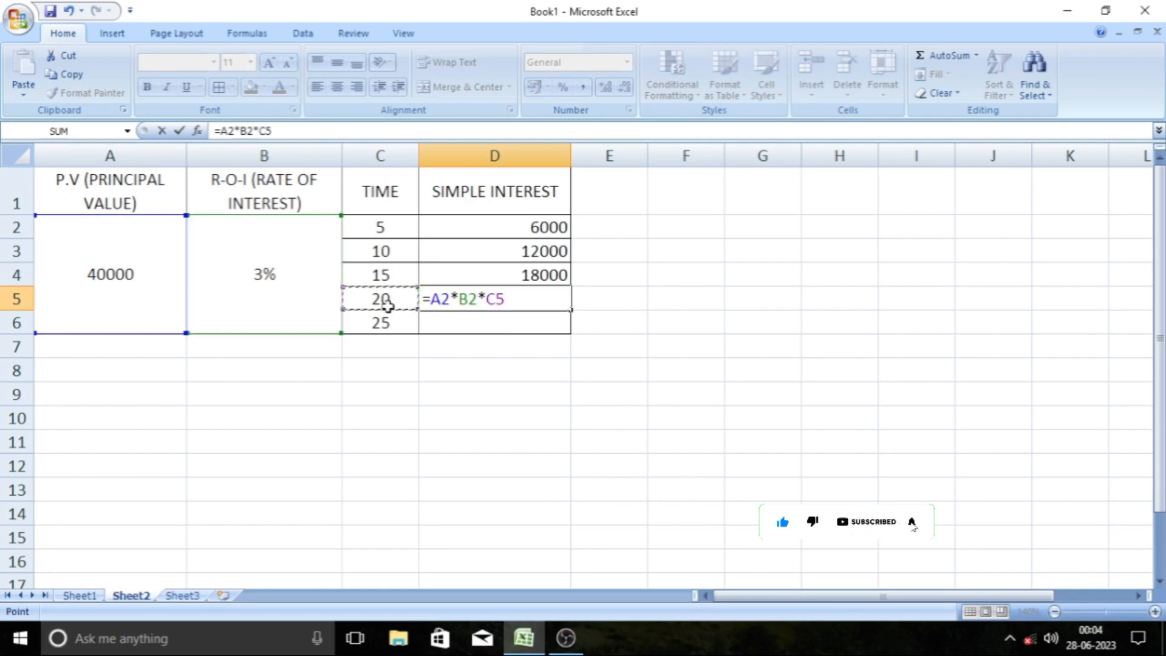
pyautogui.press('Return')
# Step: Enter the simple interest formula =A2*B2*C6 in cell D6, using the time value in C6
pyautogui.write('=')
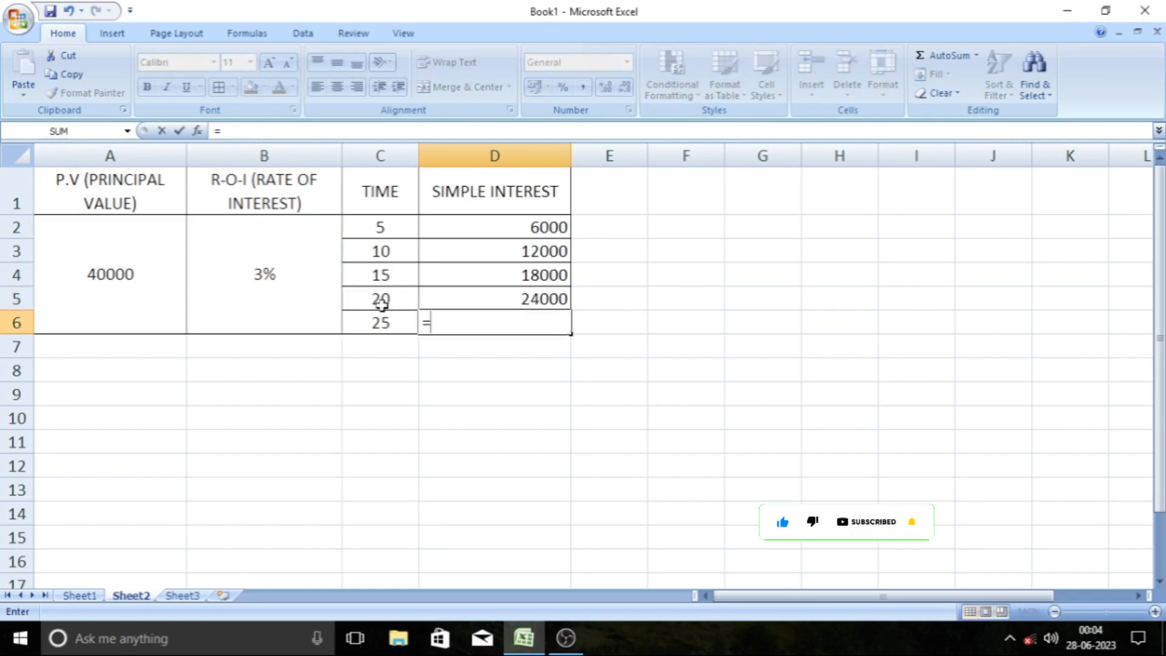
pyautogui.click(142, 274)
pyautogui.write('*')
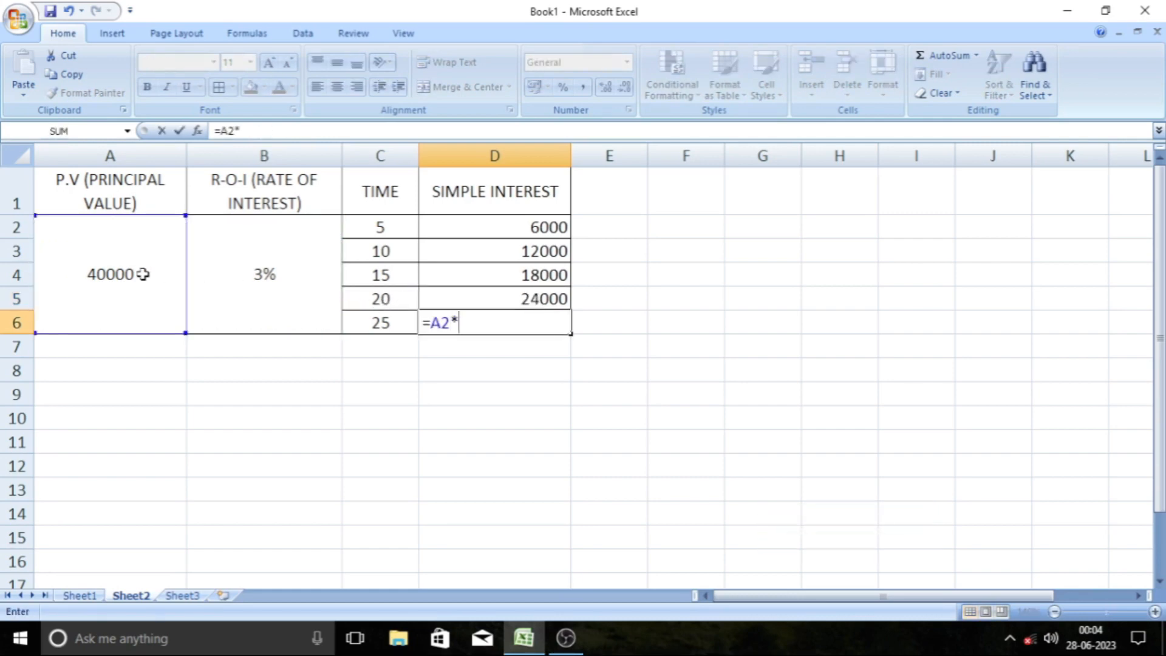
pyautogui.click(286, 264)
pyautogui.write('*')
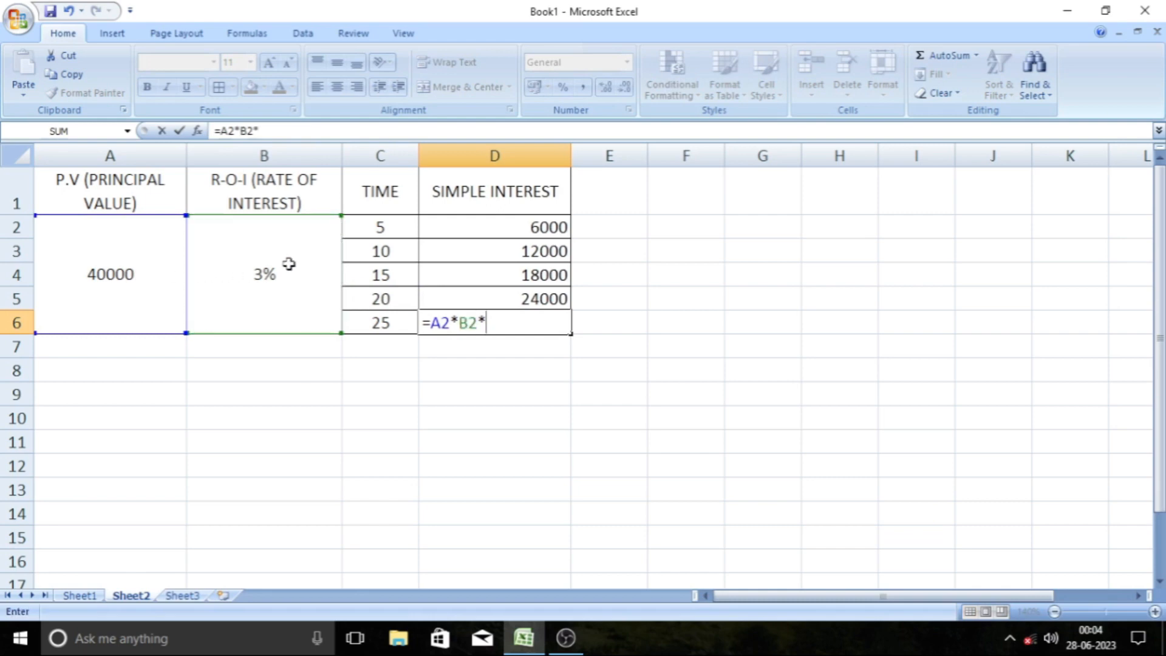
pyautogui.click(387, 323)
pyautogui.press('Return')
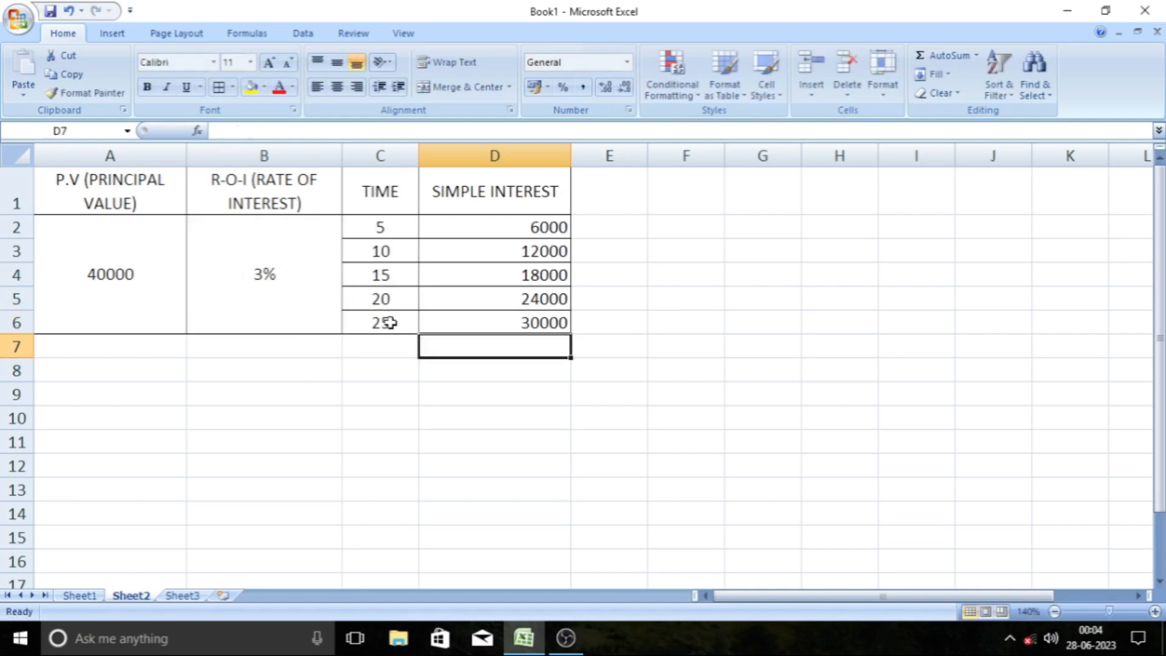
# Step: Review each time value in C2:C6 against its simple interest result and check the formulas in D5 and D6
pyautogui.click(510, 452)
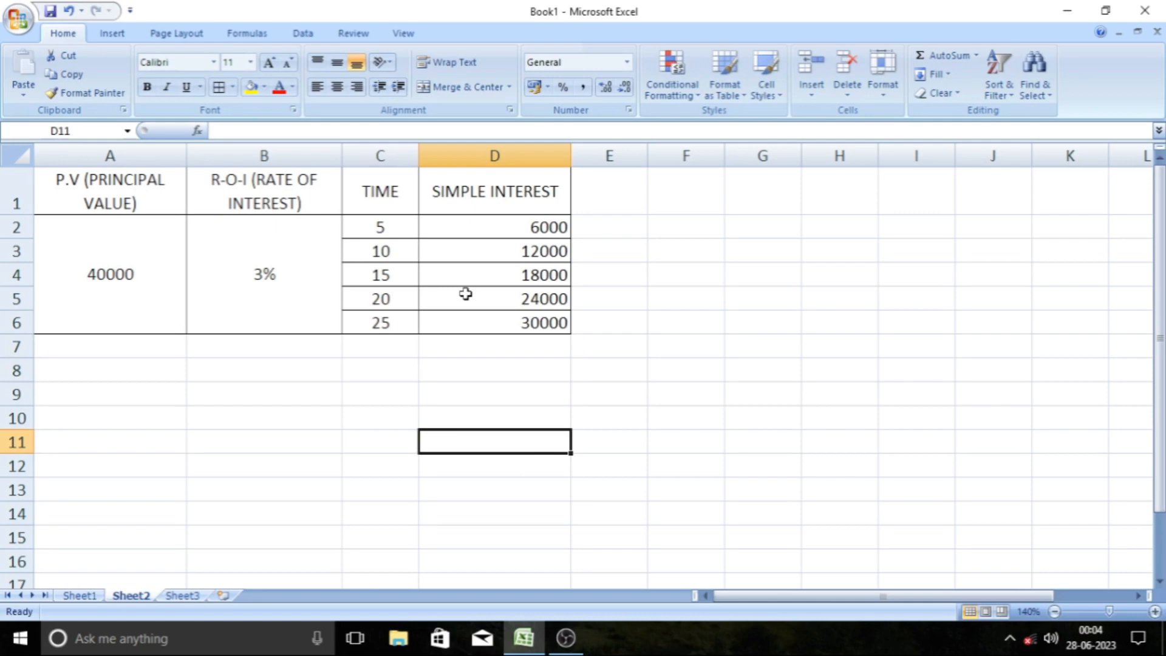
pyautogui.click(370, 226)
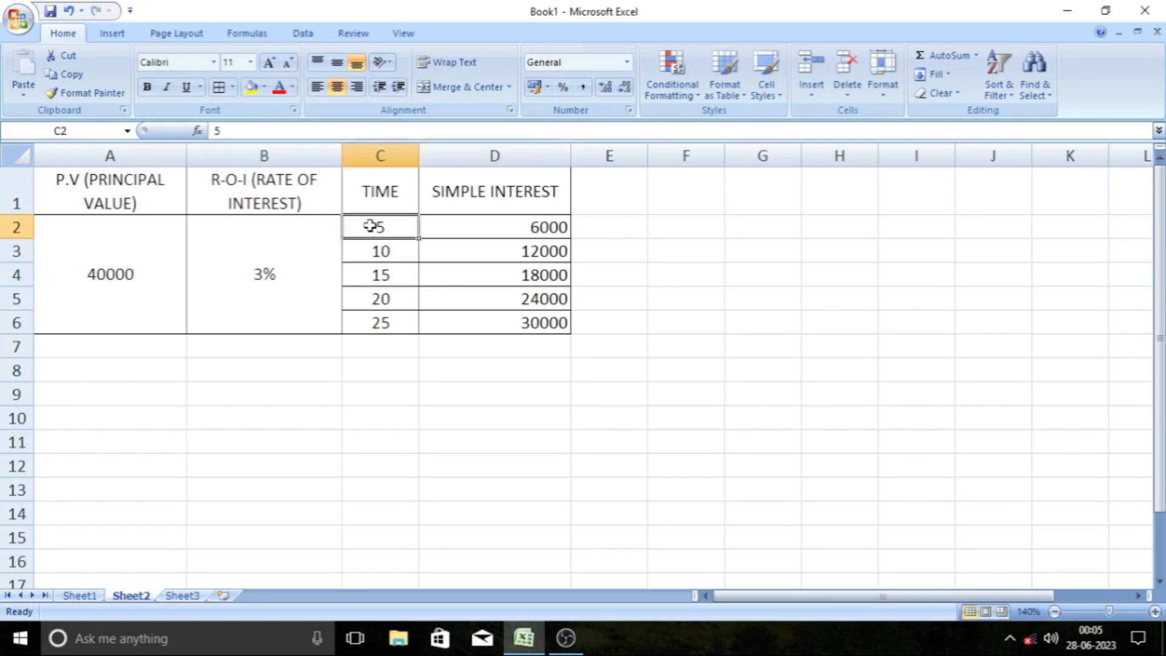
pyautogui.click(404, 255)
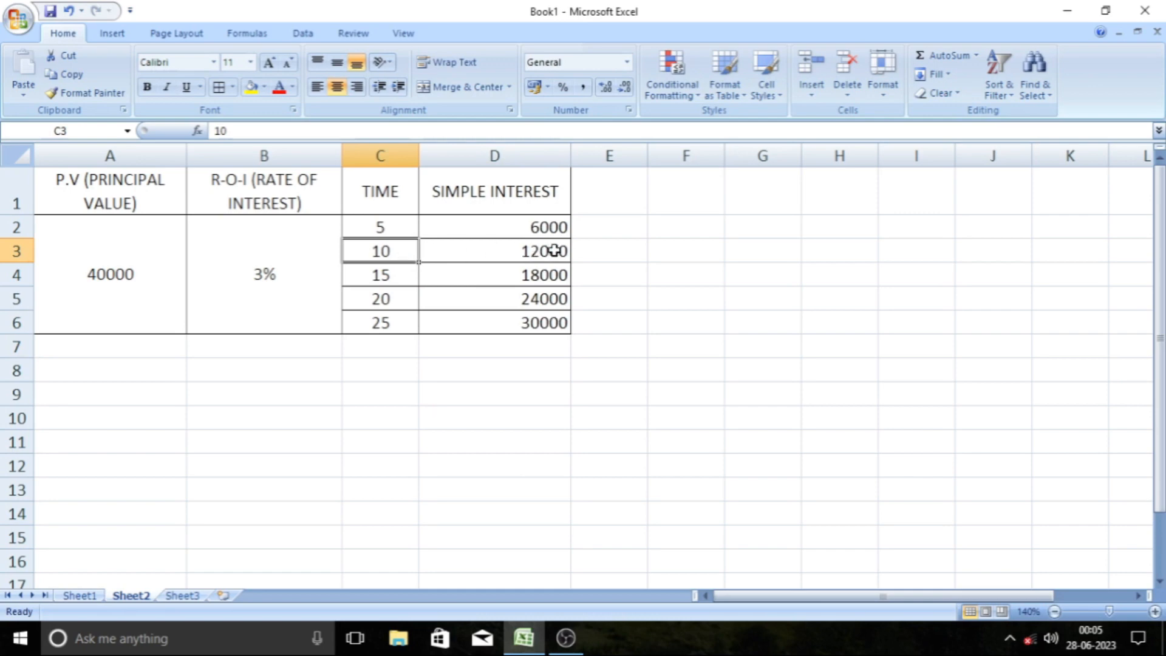
pyautogui.click(380, 280)
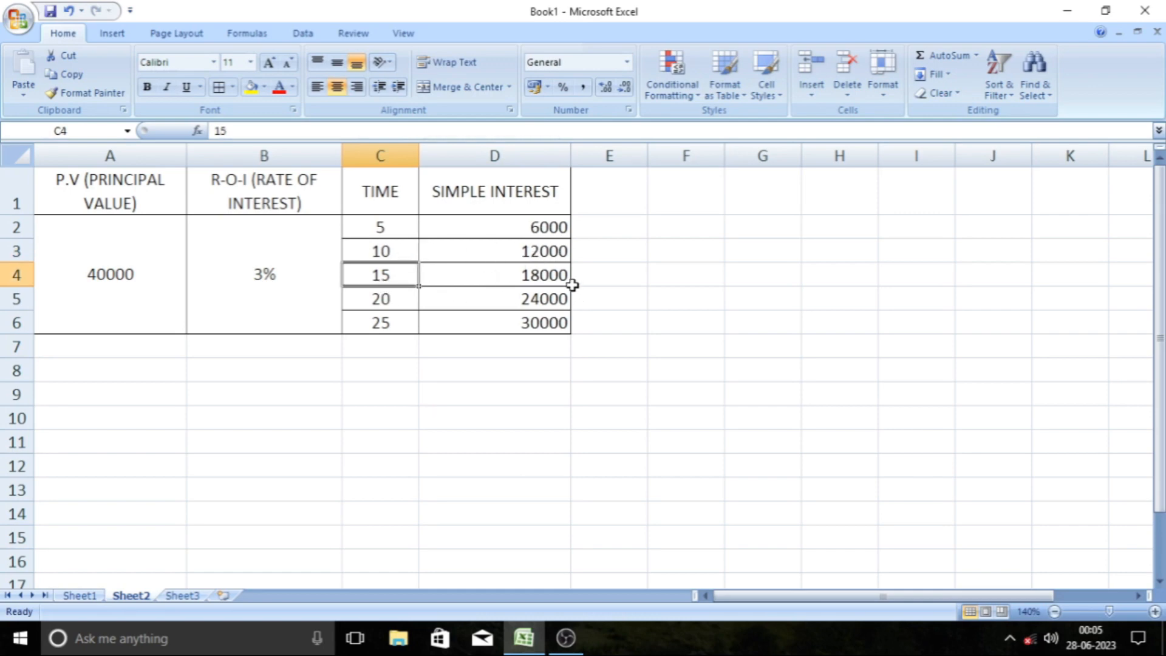
pyautogui.click(383, 305)
pyautogui.click(538, 307)
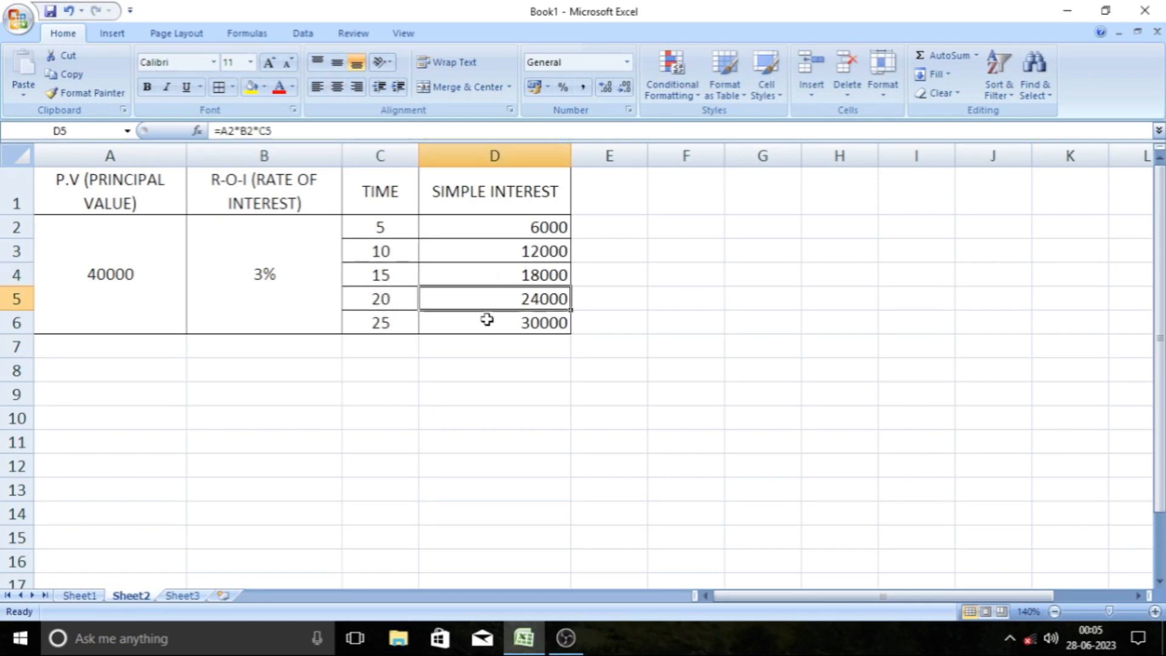
pyautogui.click(380, 325)
pyautogui.doubleClick(554, 325)
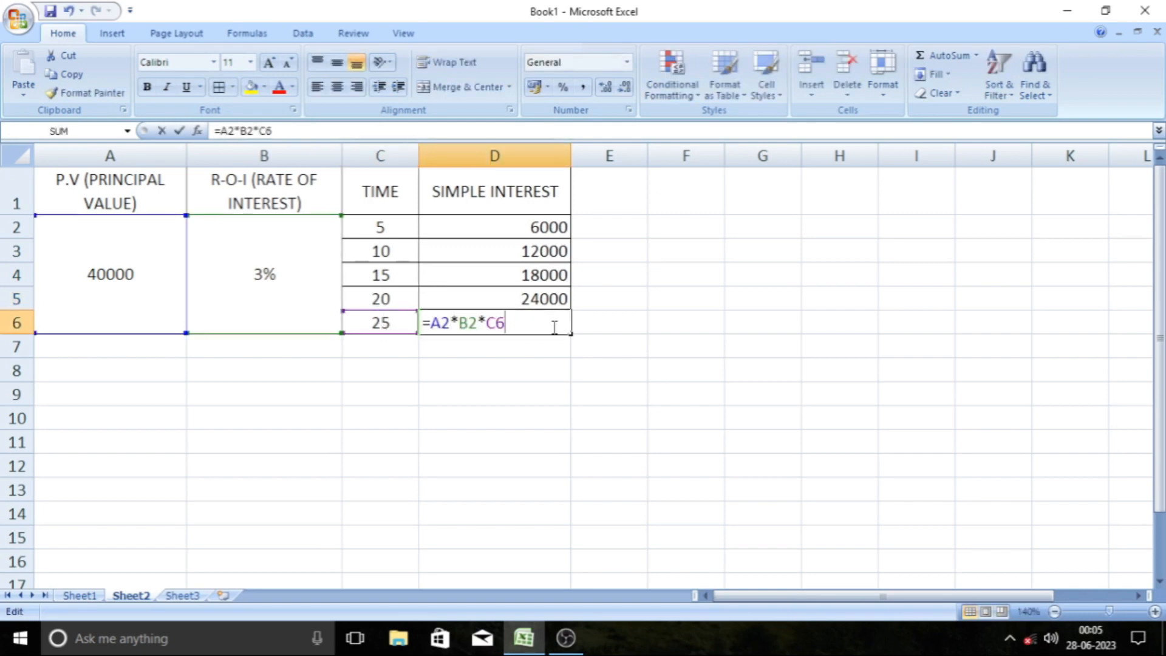
pyautogui.press('Return')
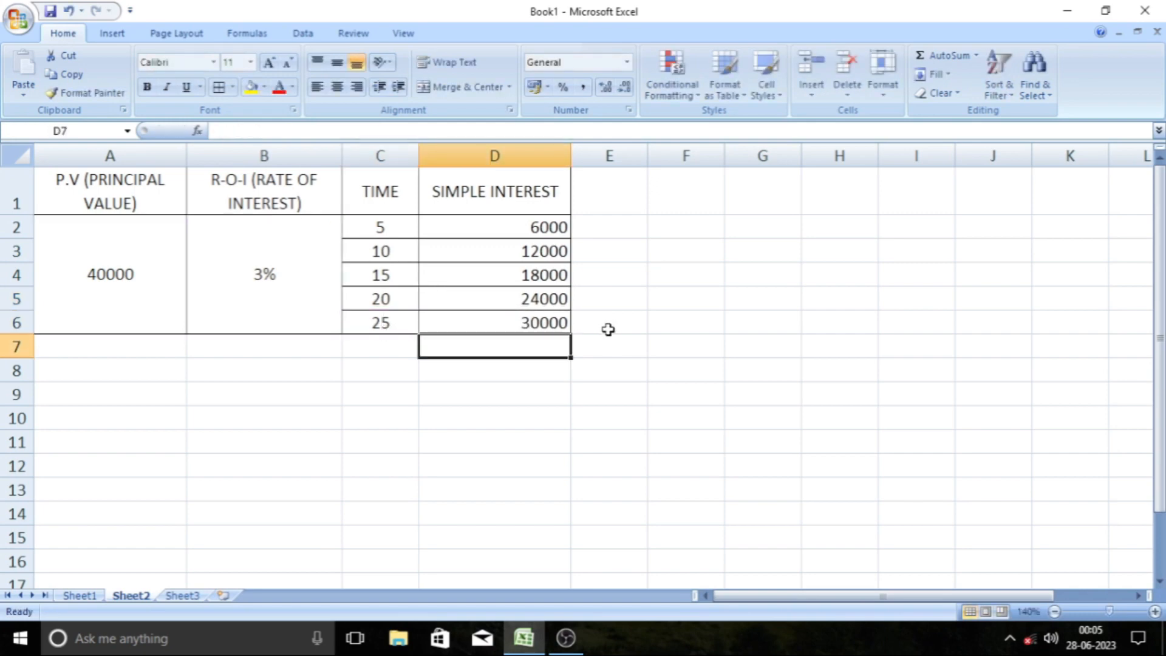